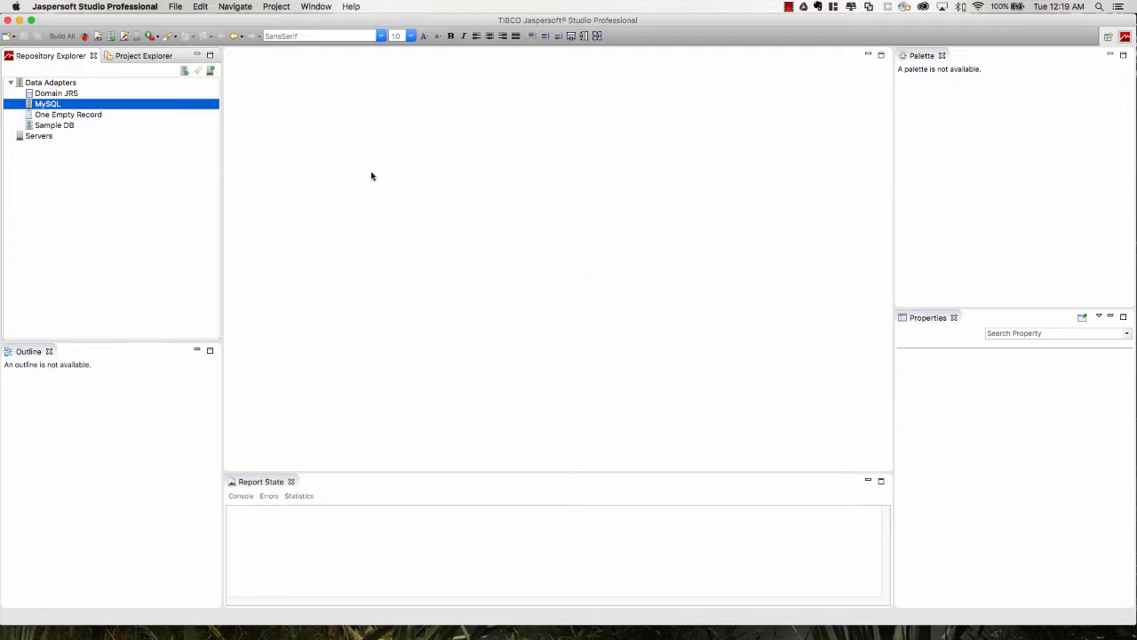
- Start a new Jasper Report based on the Blank A4 template
{"action": "left_click", "coordinate": [175, 7]}
{"action": "mouse_move", "coordinate": [189, 21]}
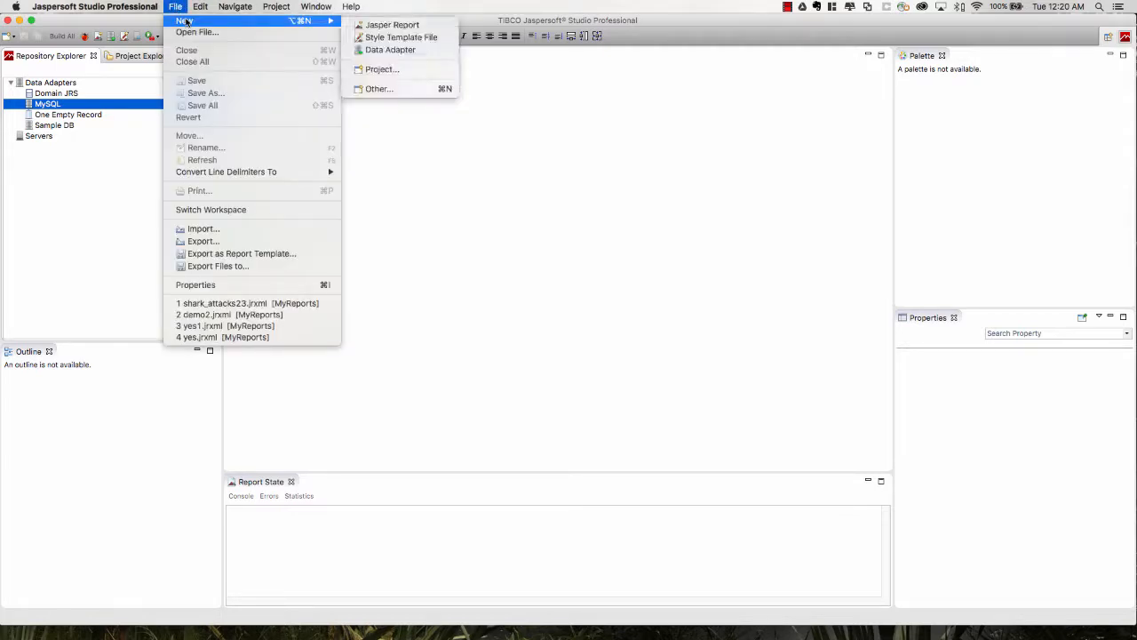
{"action": "left_click", "coordinate": [391, 27]}
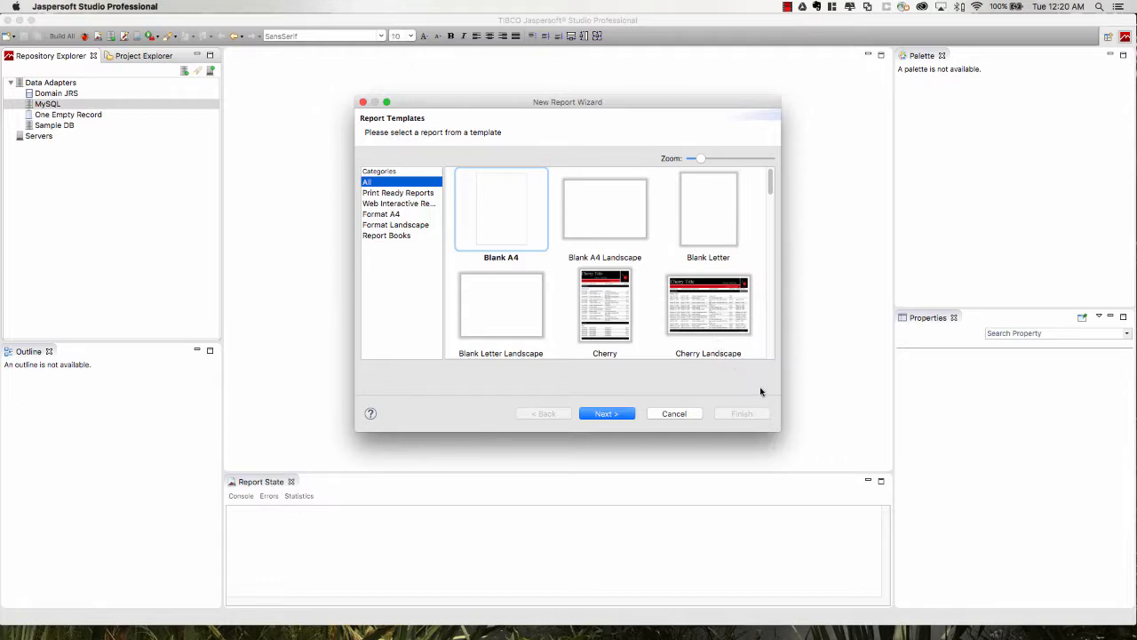
{"action": "left_click_drag", "start_coordinate": [778, 428], "coordinate": [856, 479]}
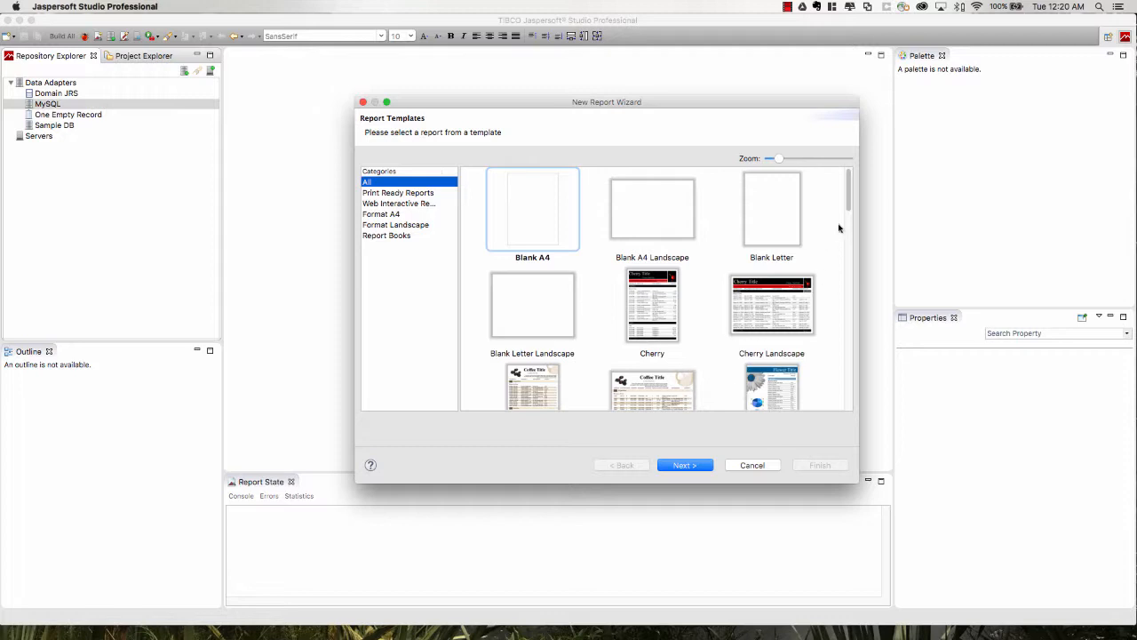
{"action": "mouse_move", "coordinate": [850, 197]}
{"action": "left_mouse_down"}
{"action": "mouse_move", "coordinate": [851, 233]}
{"action": "mouse_move", "coordinate": [851, 186]}
{"action": "left_mouse_up"}
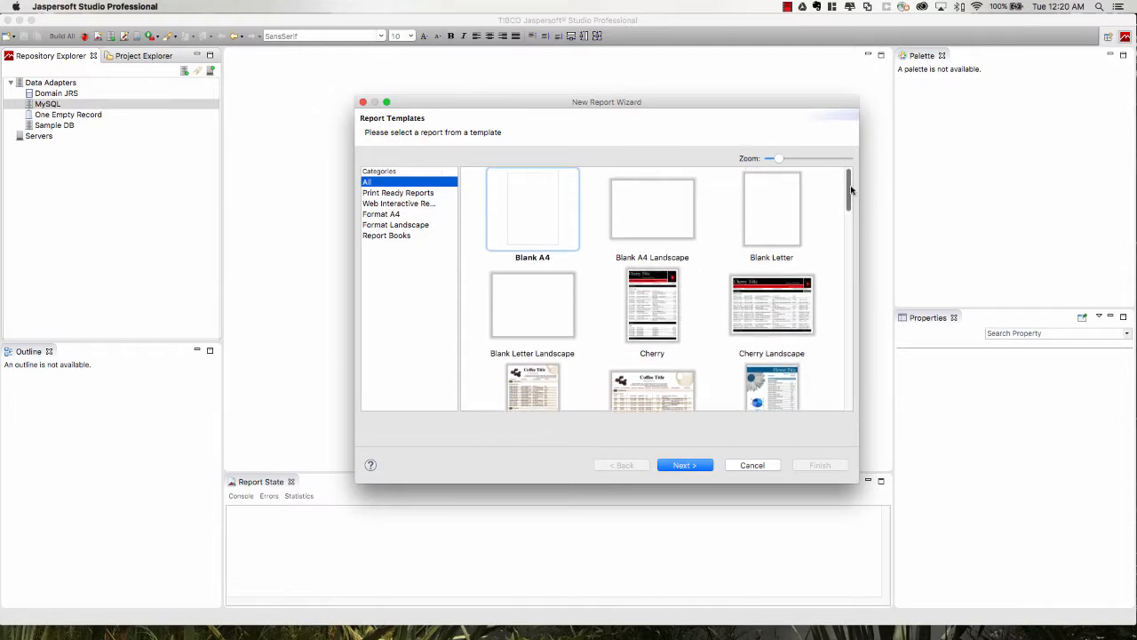
{"action": "left_click", "coordinate": [531, 225]}
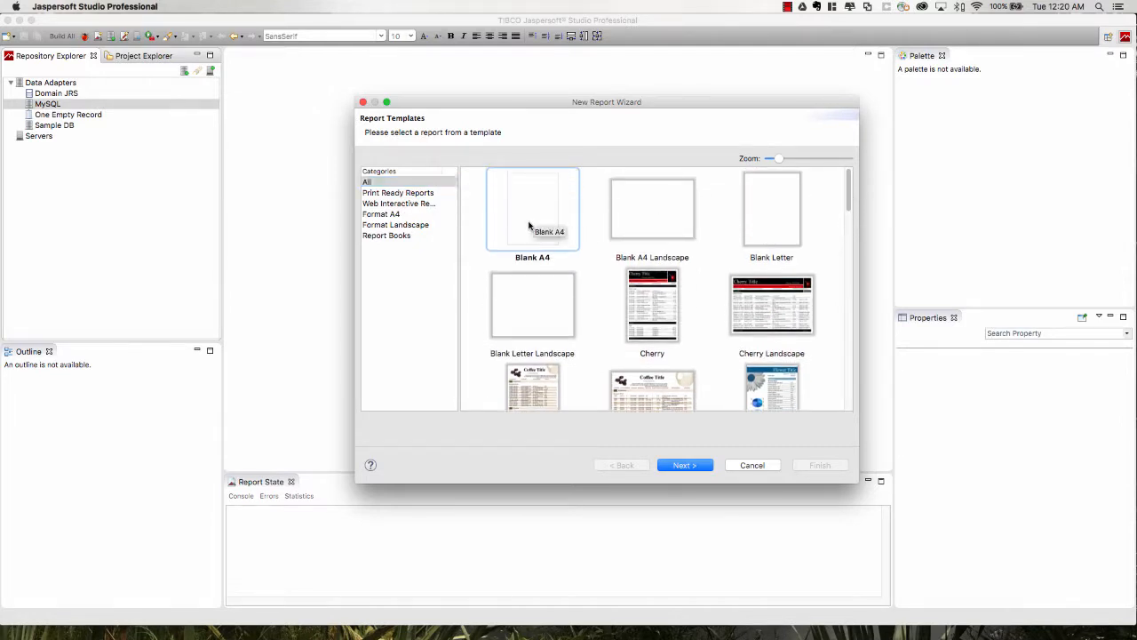
{"action": "left_click", "coordinate": [685, 466]}
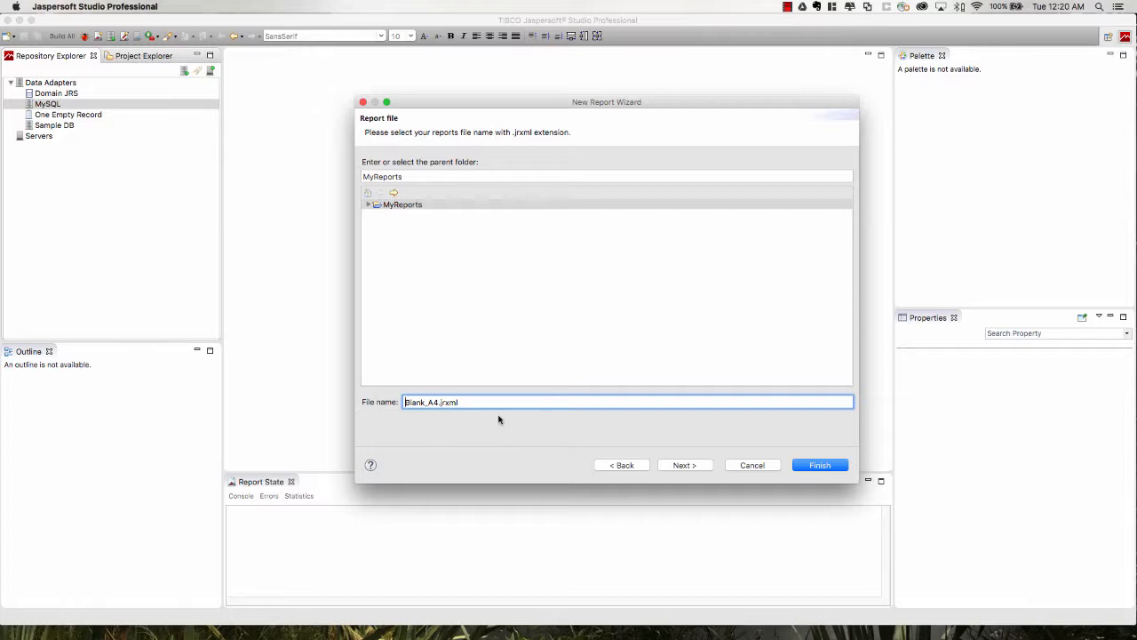
- Name the report file shark_attacks.jrxml in the MyReports folder
{"action": "left_click_drag", "start_coordinate": [440, 403], "coordinate": [382, 406]}
{"action": "type", "text": "shark_attacks"}
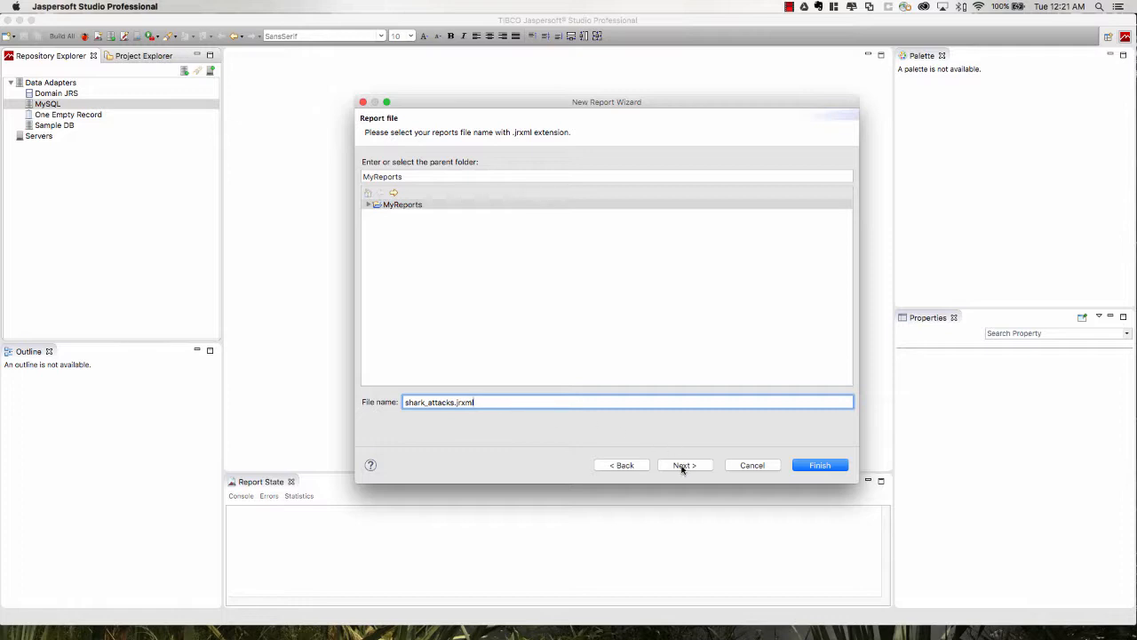
{"action": "left_click", "coordinate": [683, 467]}
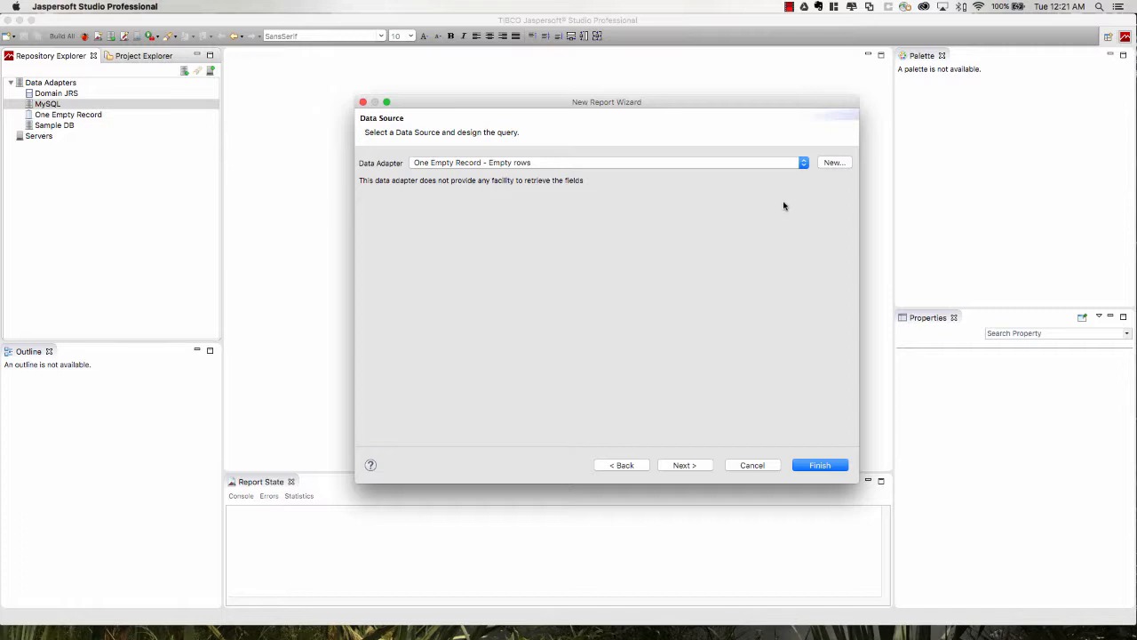
- Choose the MySQL JDBC data adapter and enter the query "SELECT * FROM shark_attacks.attacks;"
{"action": "left_click", "coordinate": [804, 164]}
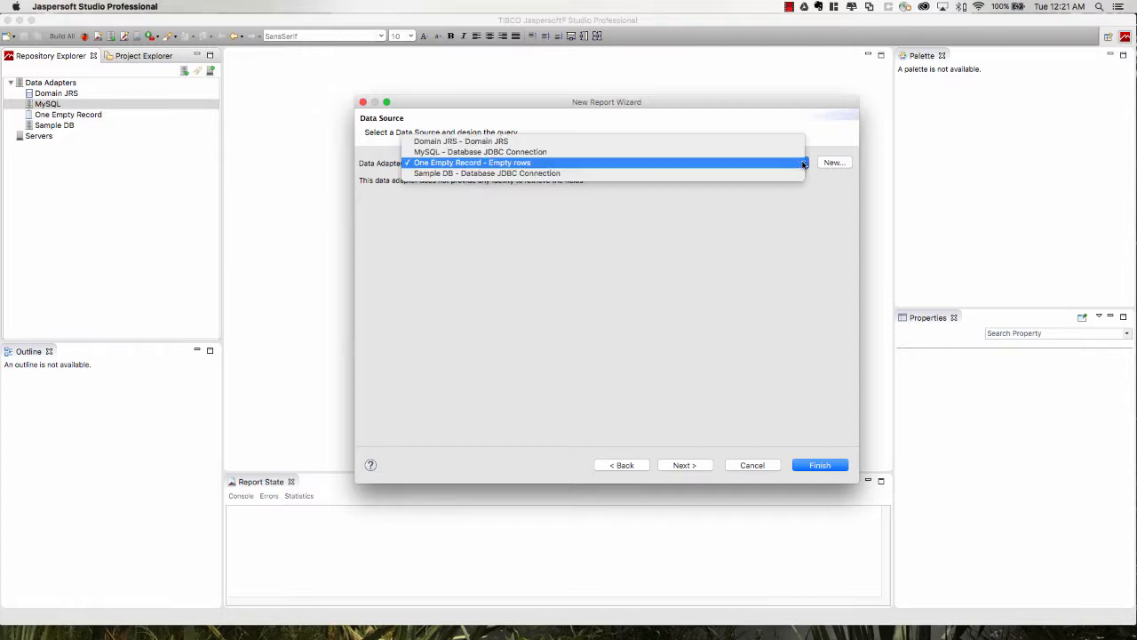
{"action": "left_click", "coordinate": [700, 158]}
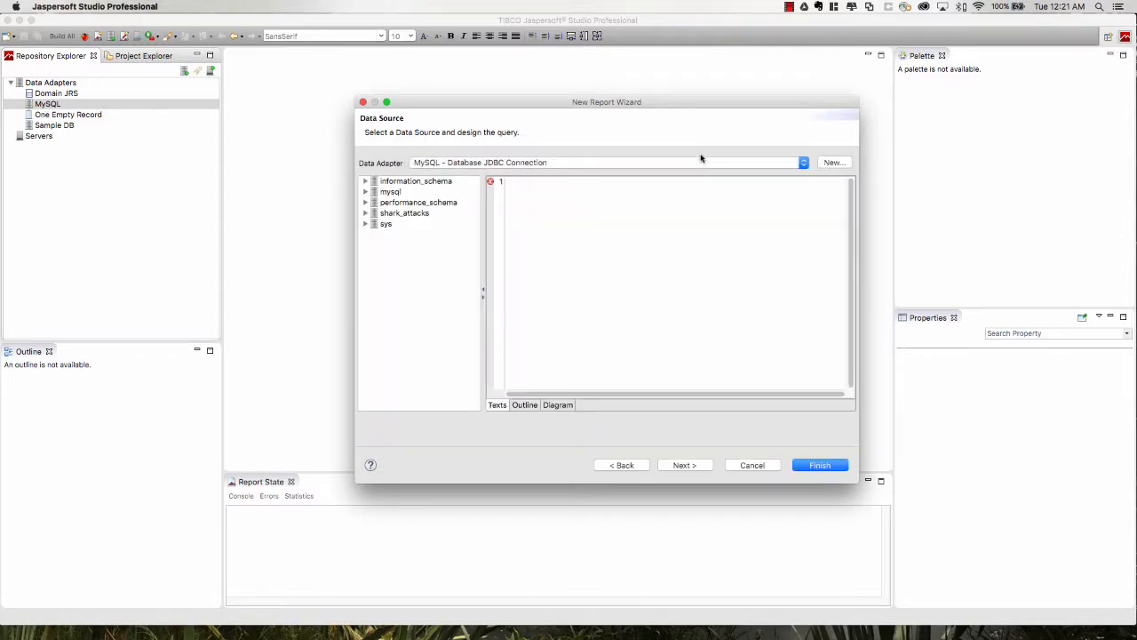
{"action": "left_click", "coordinate": [656, 209]}
{"action": "type", "text": "S"}
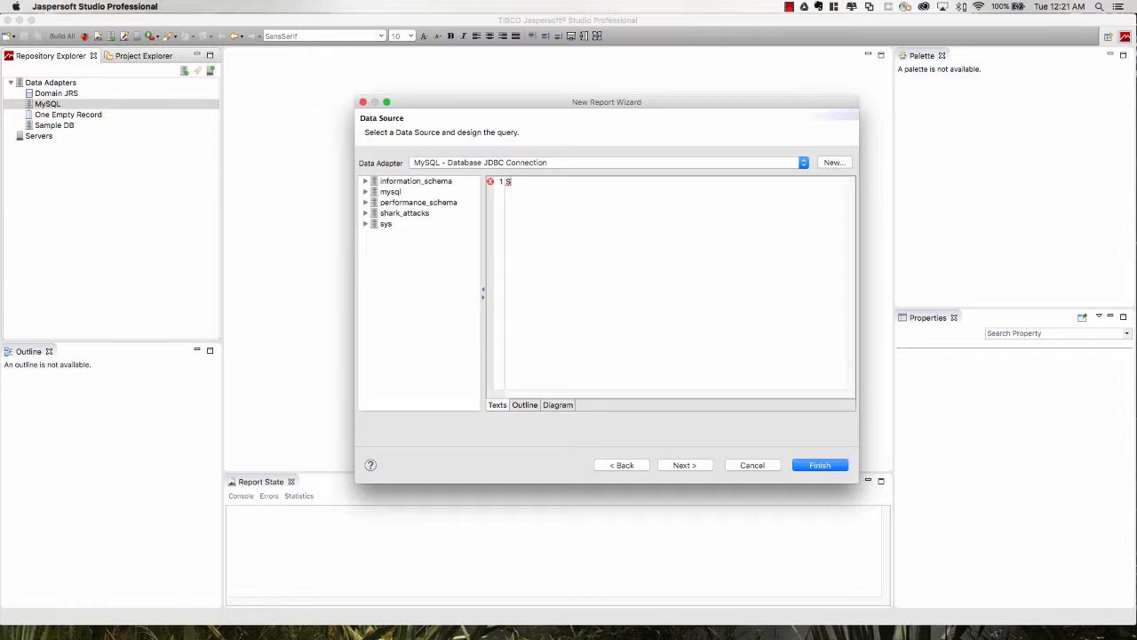
{"action": "type", "text": "ELECT * FROM shark_attacks.attacks;"}
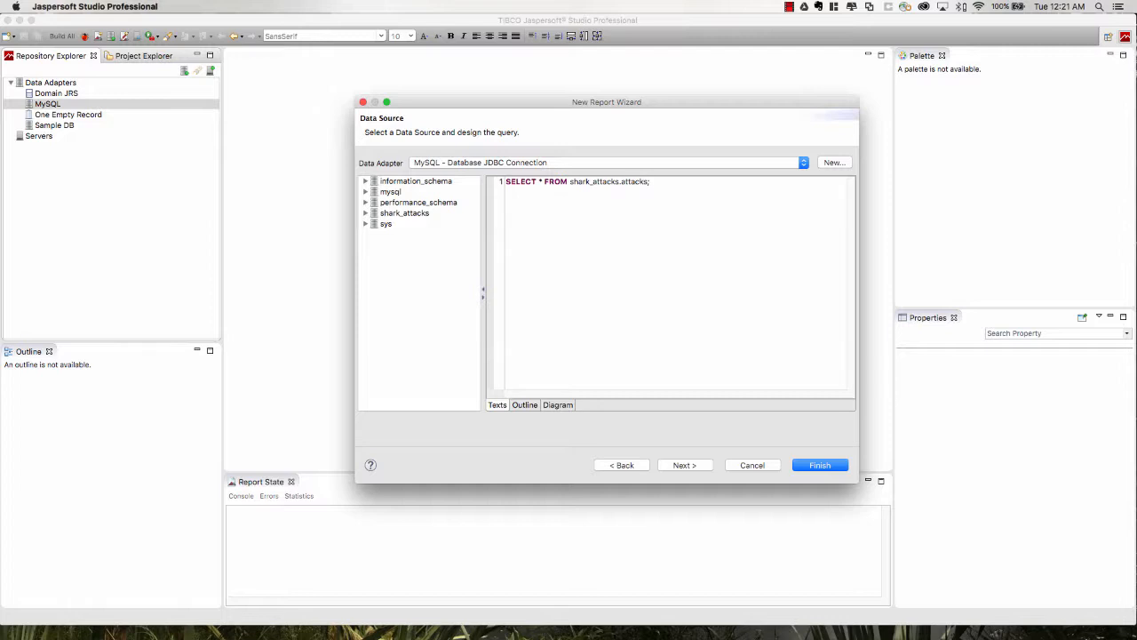
{"action": "left_click", "coordinate": [706, 466]}
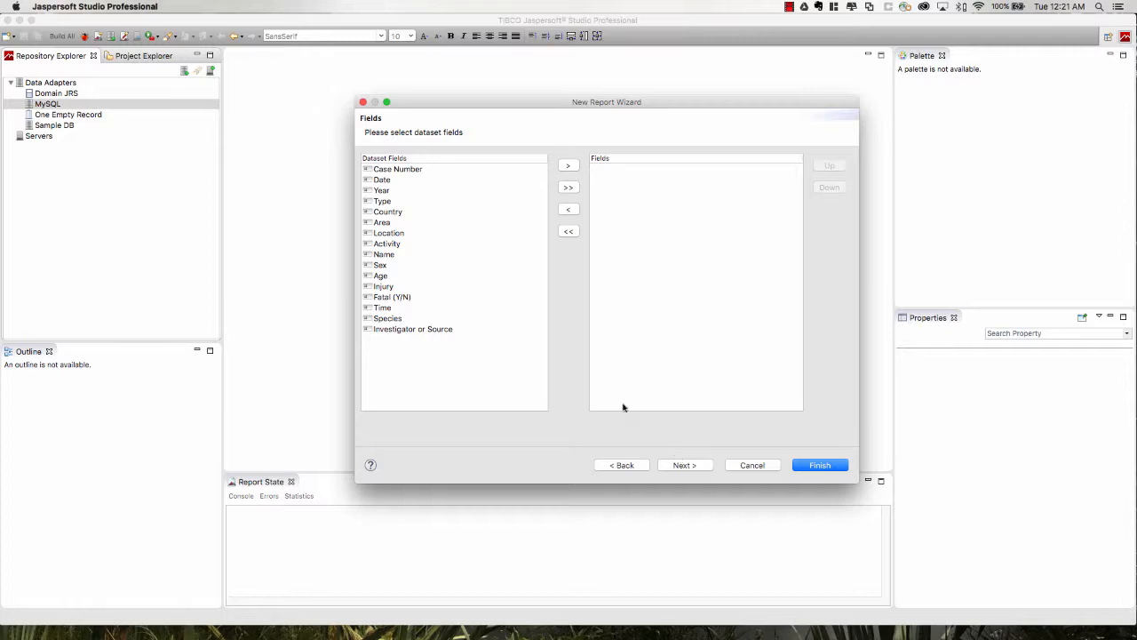
- Add the dataset fields Case Number, Year, Country, Fatal (Y/N) and Species to the report
{"action": "left_click", "coordinate": [392, 172]}
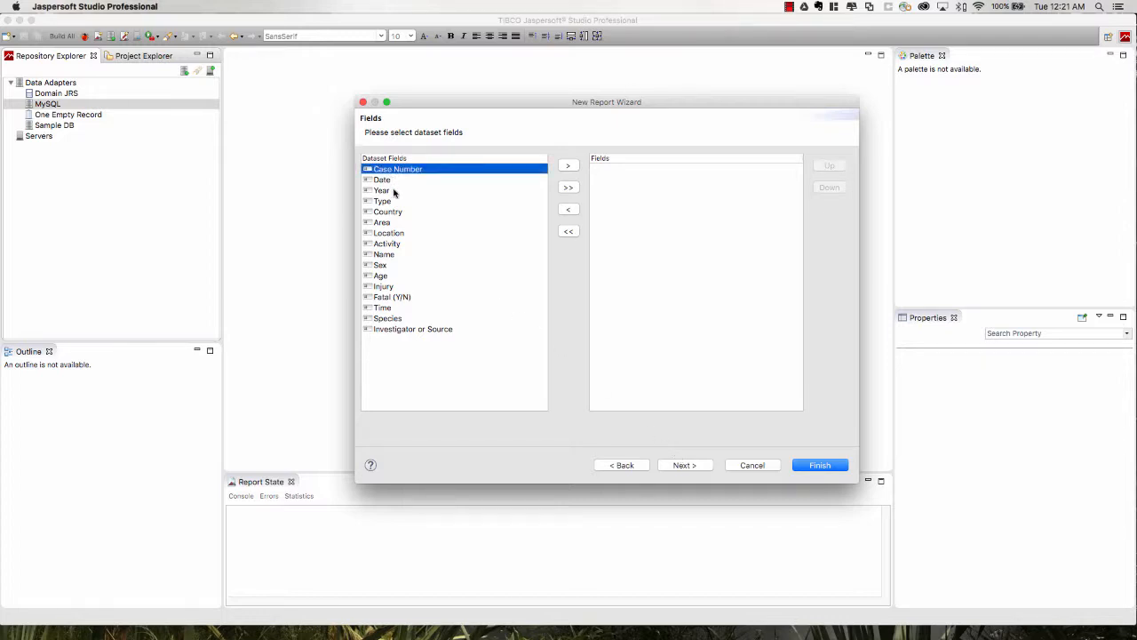
{"action": "left_click", "coordinate": [396, 191], "text": "super"}
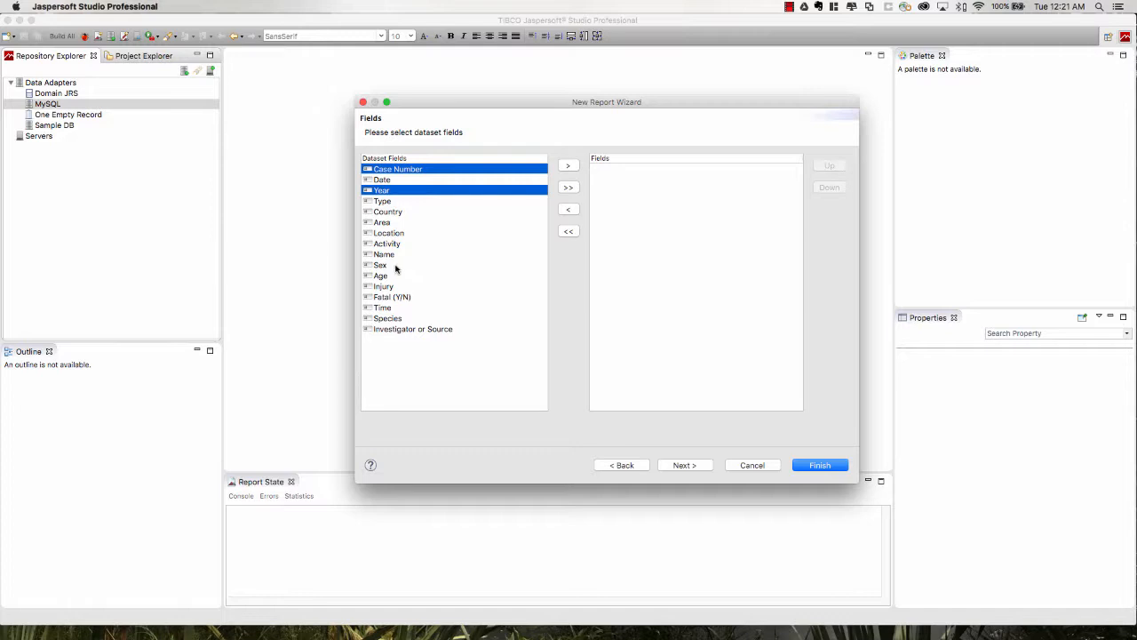
{"action": "left_click", "coordinate": [392, 213], "text": "super"}
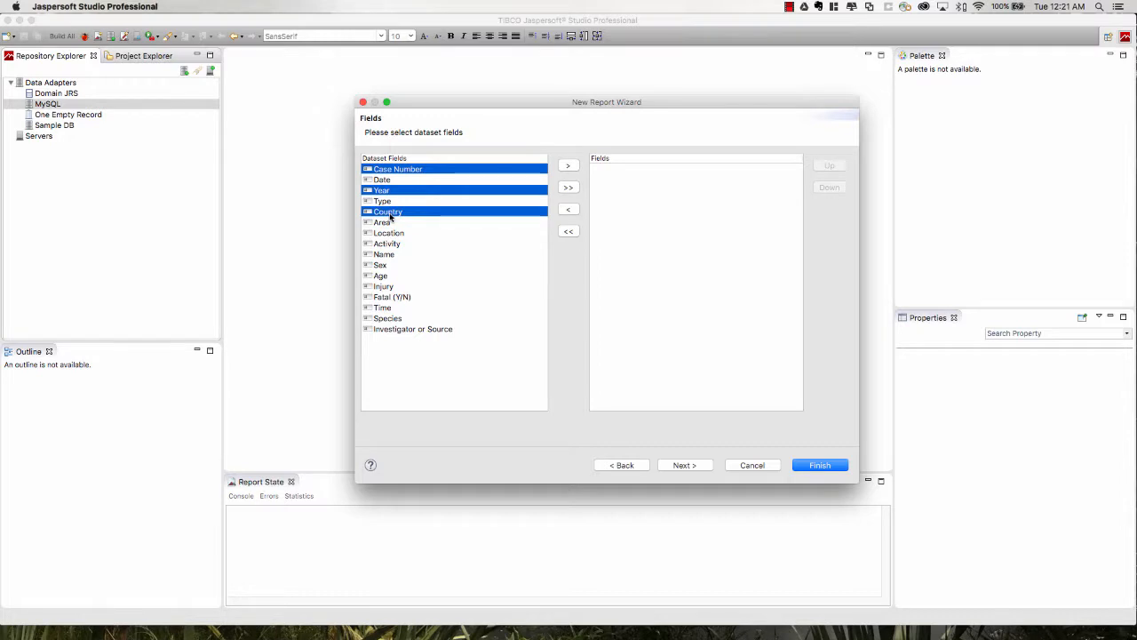
{"action": "left_click", "coordinate": [393, 297], "text": "super"}
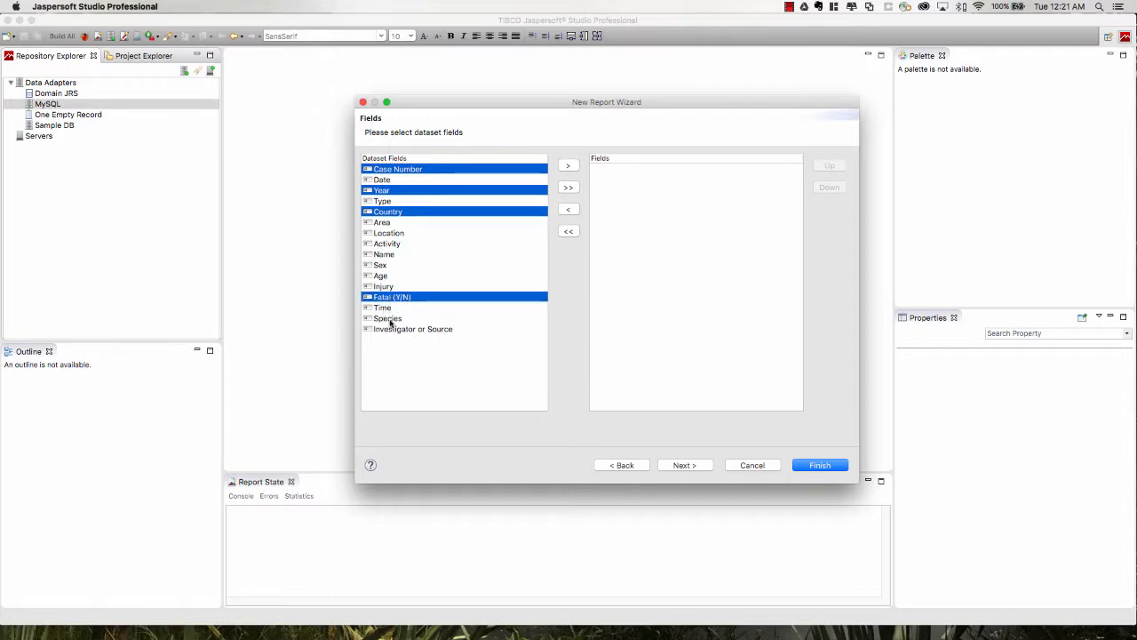
{"action": "left_click", "coordinate": [389, 320], "text": "super"}
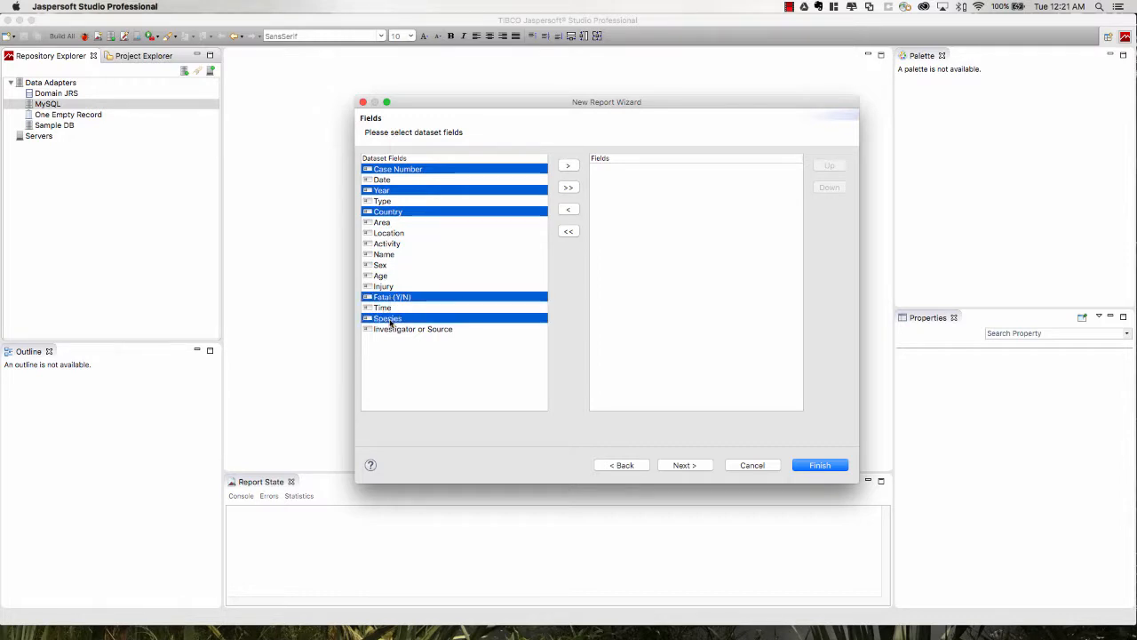
{"action": "left_click", "coordinate": [569, 167]}
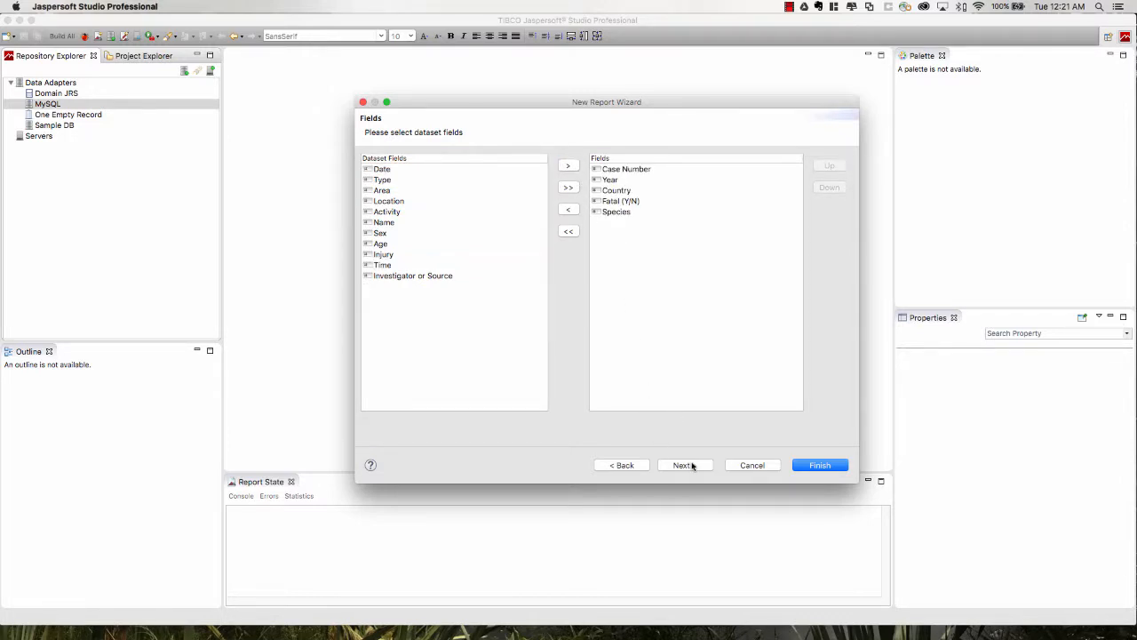
{"action": "left_click", "coordinate": [692, 467]}
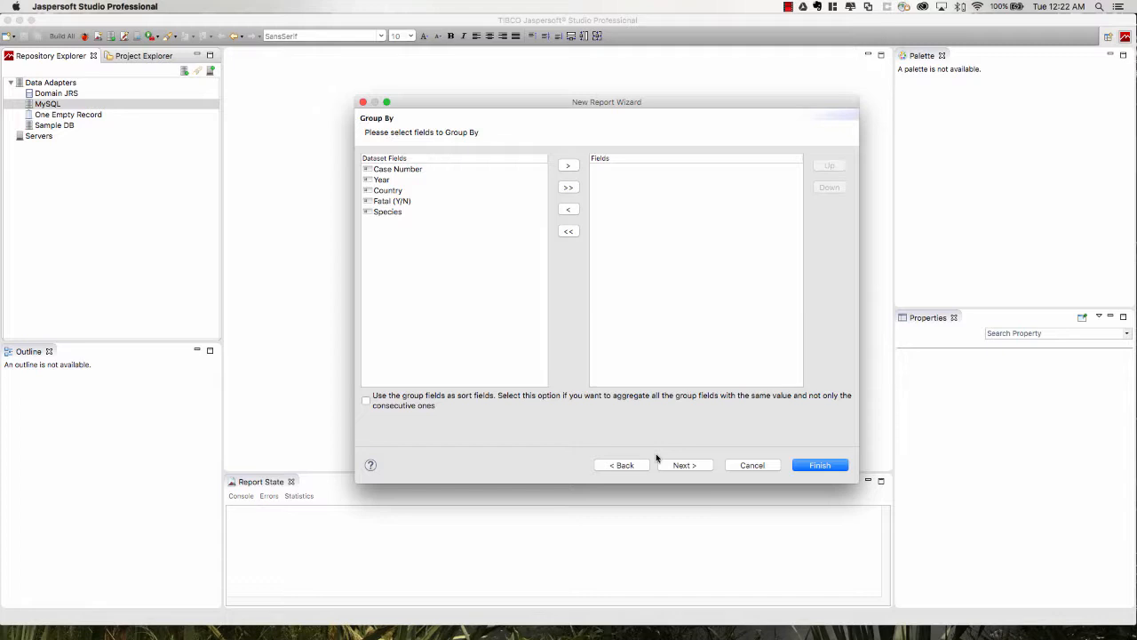
- Group the report by Year, use the group fields as sort fields, and generate the report
{"action": "left_click", "coordinate": [389, 181]}
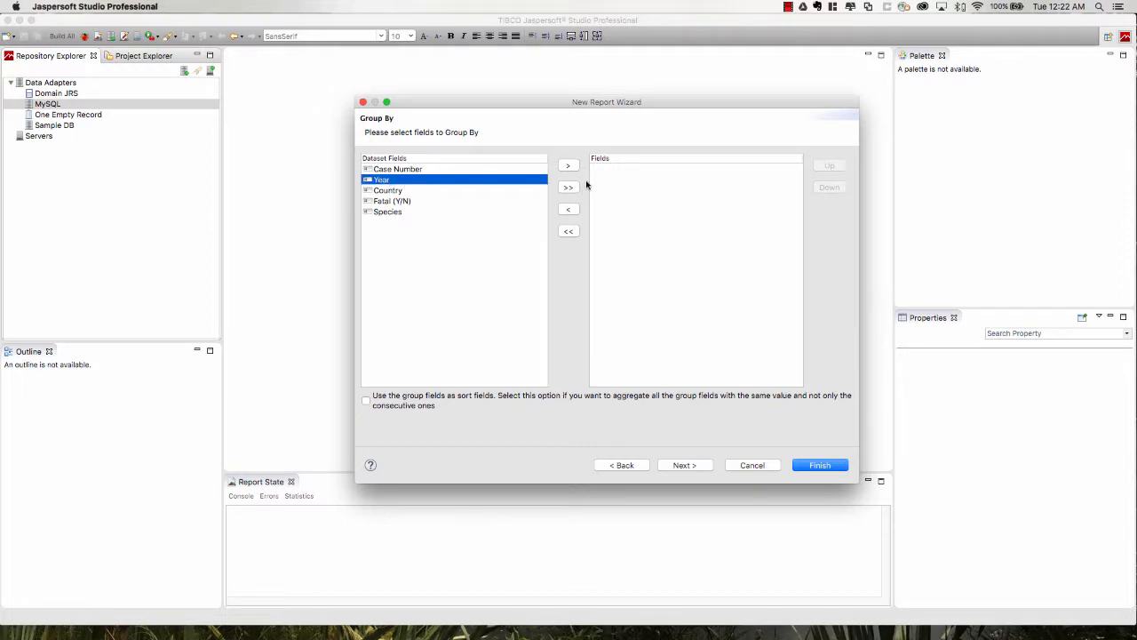
{"action": "left_click", "coordinate": [569, 167]}
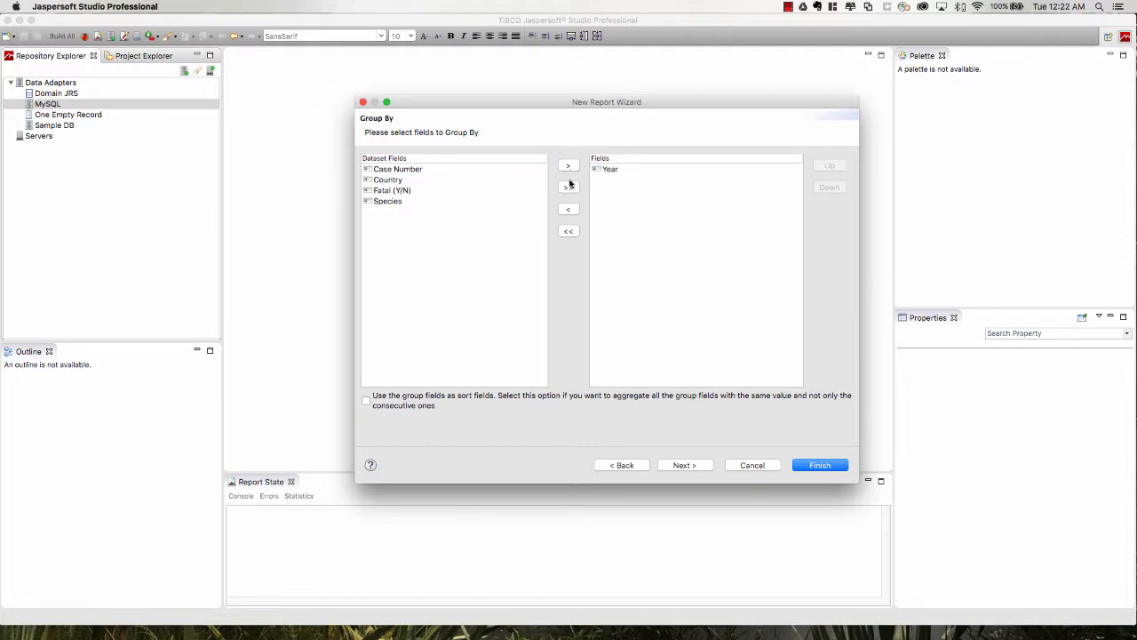
{"action": "left_click", "coordinate": [365, 402]}
{"action": "left_click", "coordinate": [697, 465]}
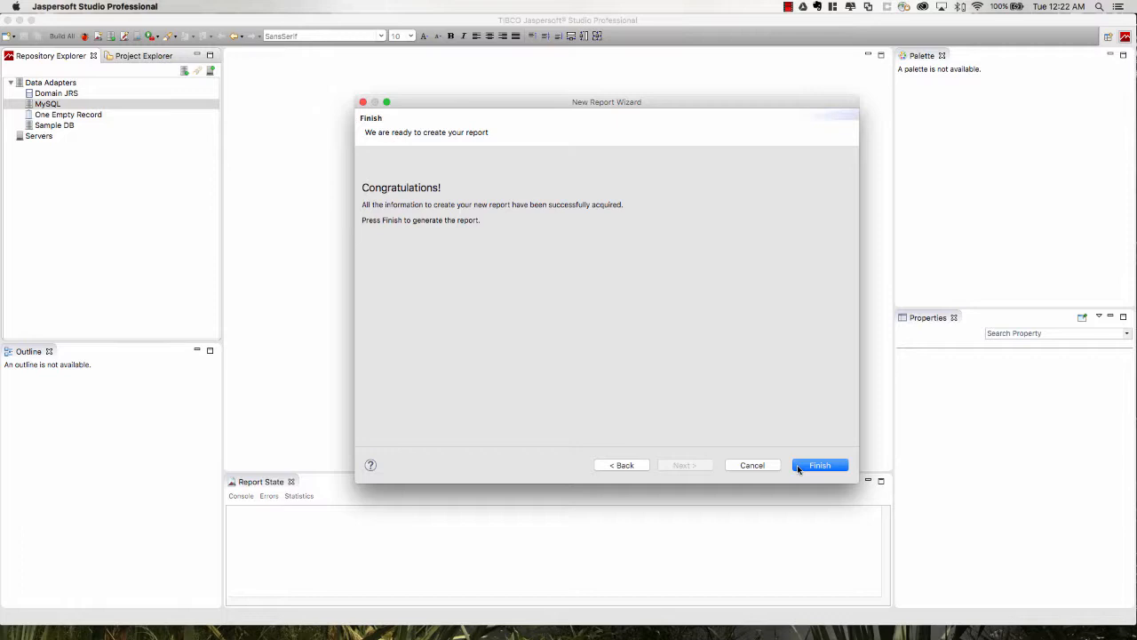
{"action": "left_click", "coordinate": [828, 465]}
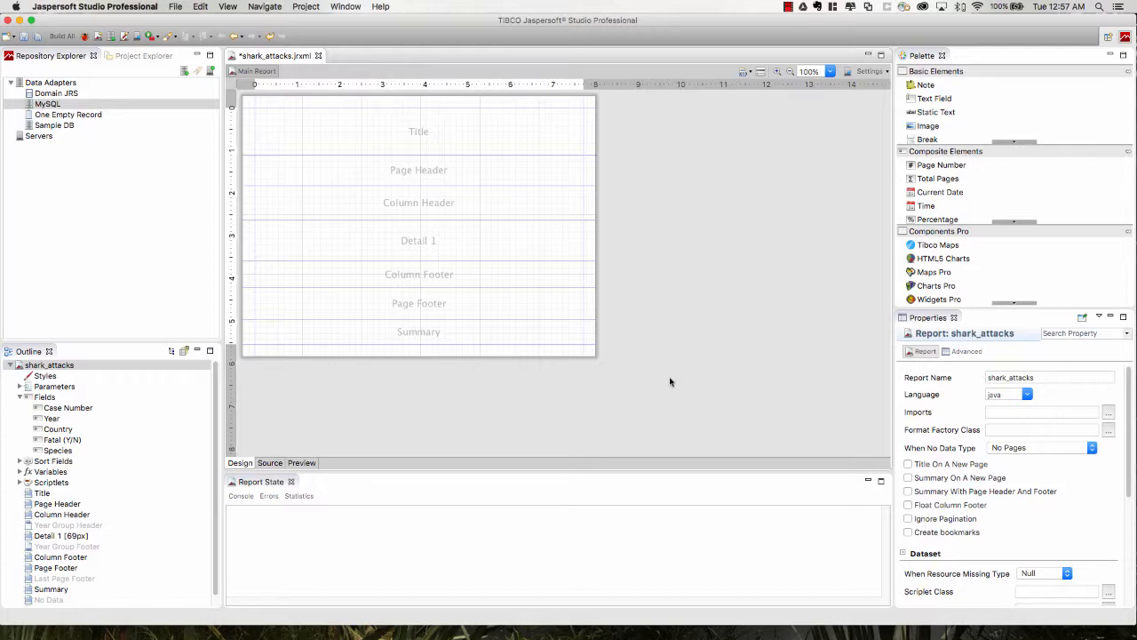
- Place a static text element at the left edge of the Column Header band, at x 0 px and y 0 px
{"action": "left_click", "coordinate": [938, 114]}
{"action": "left_click_drag", "start_coordinate": [939, 114], "coordinate": [374, 206]}
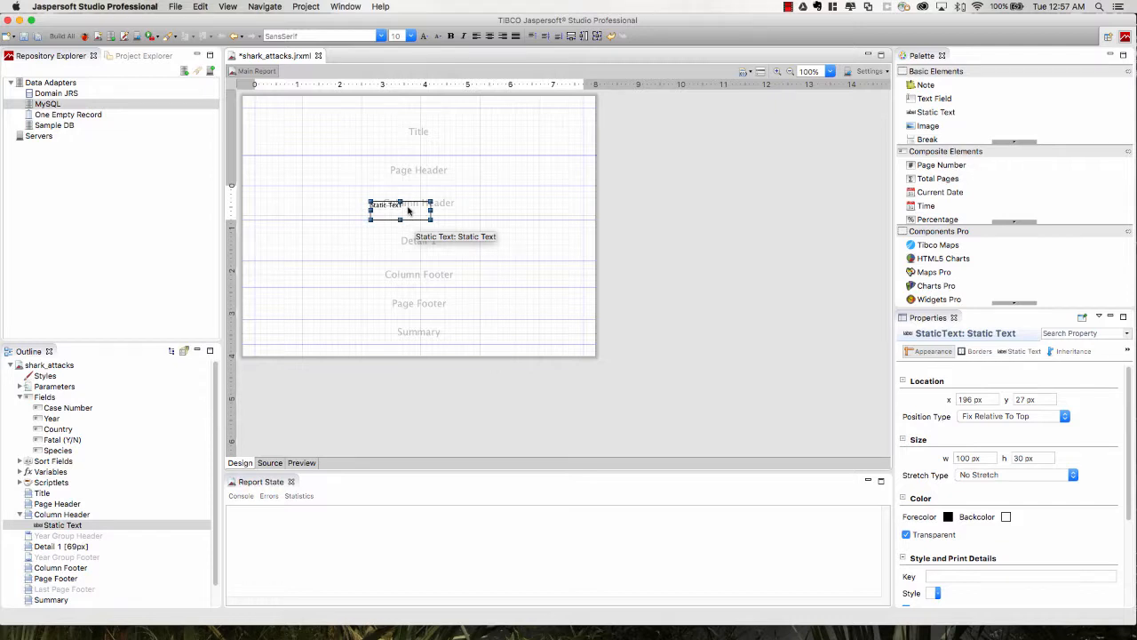
{"action": "left_click_drag", "start_coordinate": [408, 209], "coordinate": [294, 196]}
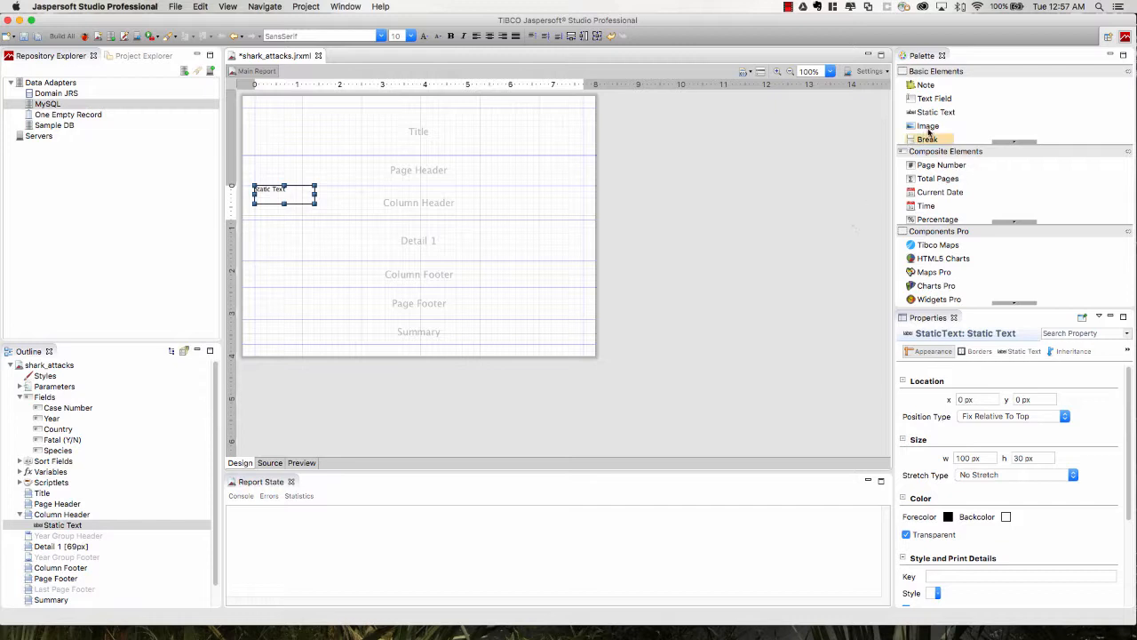
- Add a text field at the left edge of the Detail 1 band and set its expression to $F{Case Number}
{"action": "left_click_drag", "start_coordinate": [940, 100], "coordinate": [300, 235]}
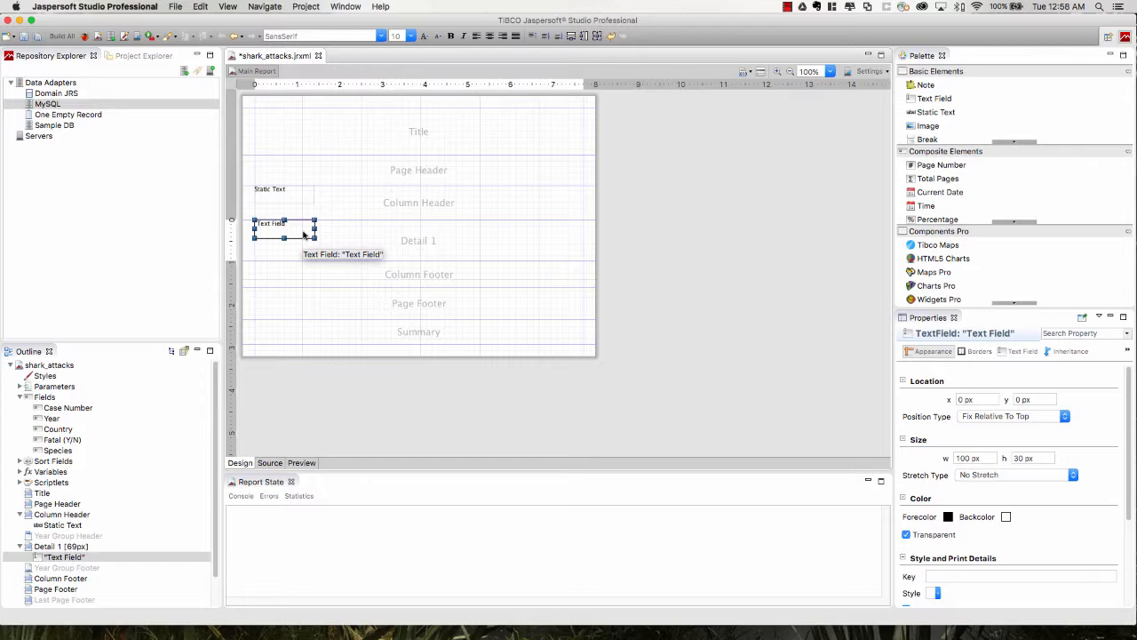
{"action": "double_click", "coordinate": [303, 233]}
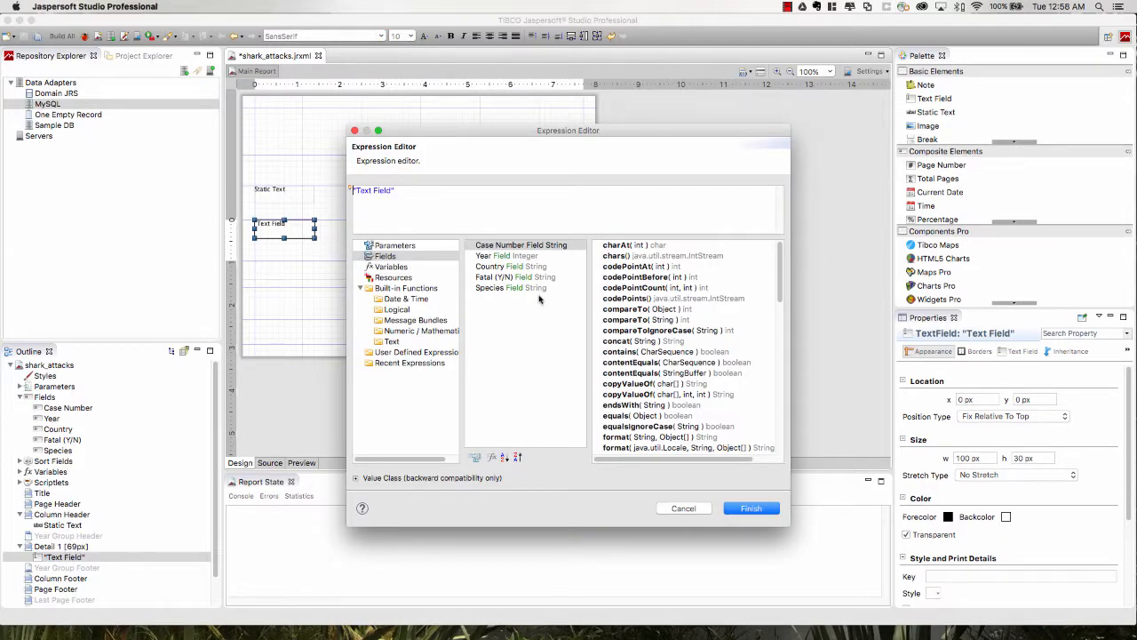
{"action": "left_click_drag", "start_coordinate": [396, 191], "coordinate": [341, 195]}
{"action": "key", "text": "BackSpace"}
{"action": "double_click", "coordinate": [527, 250]}
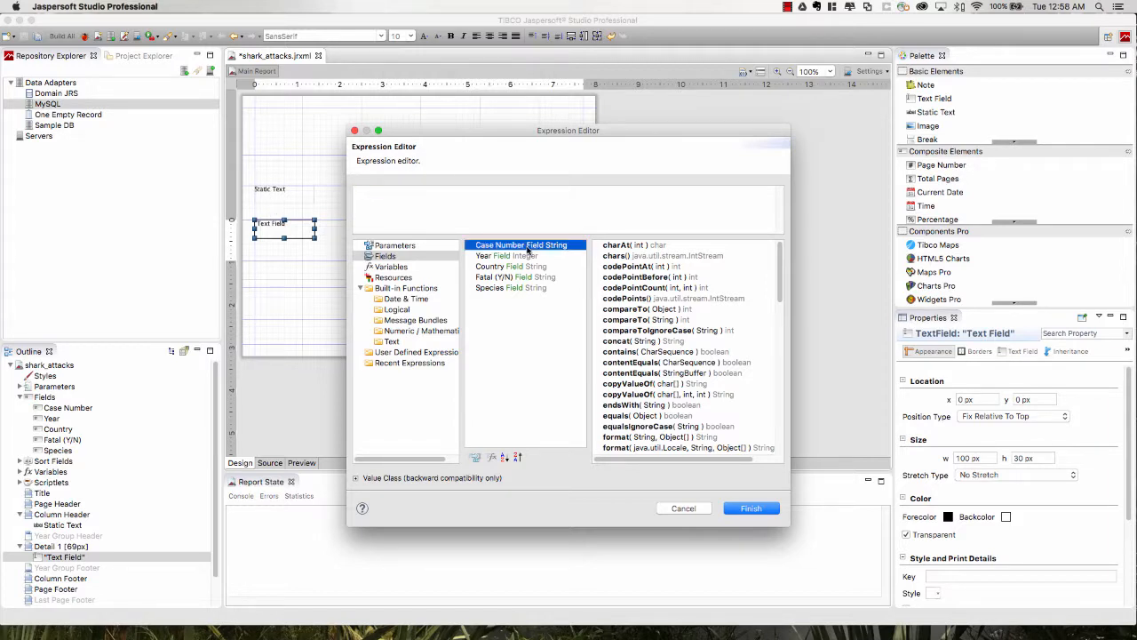
{"action": "left_click", "coordinate": [752, 509]}
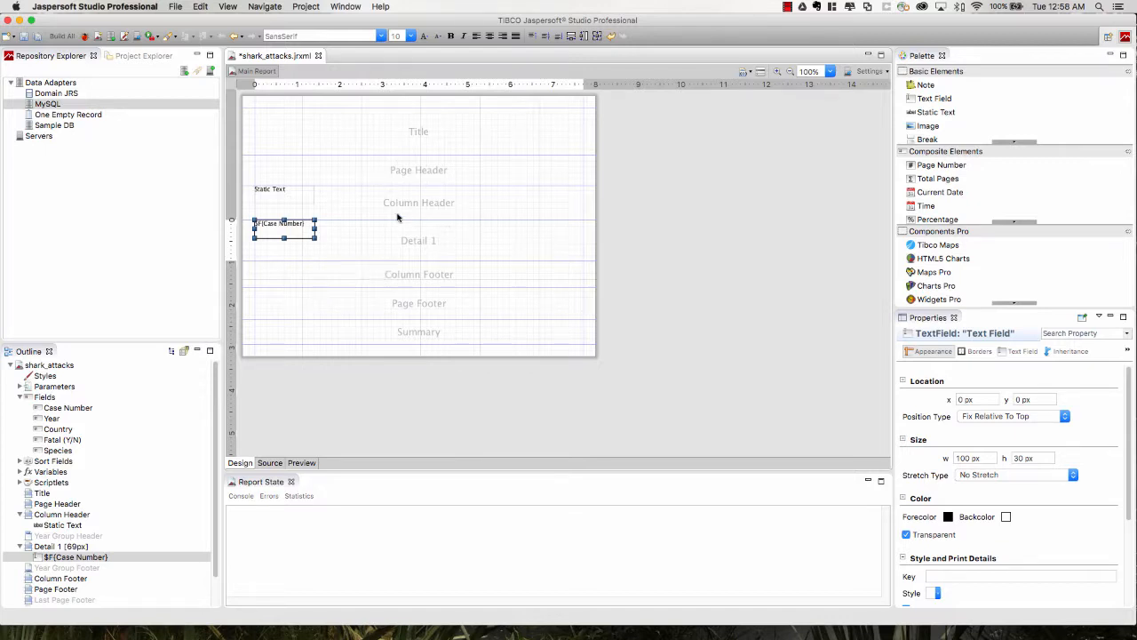
- Delete both the static text in the Column Header band and the Case Number text field in Detail 1
{"action": "left_click", "coordinate": [276, 196], "text": "shift"}
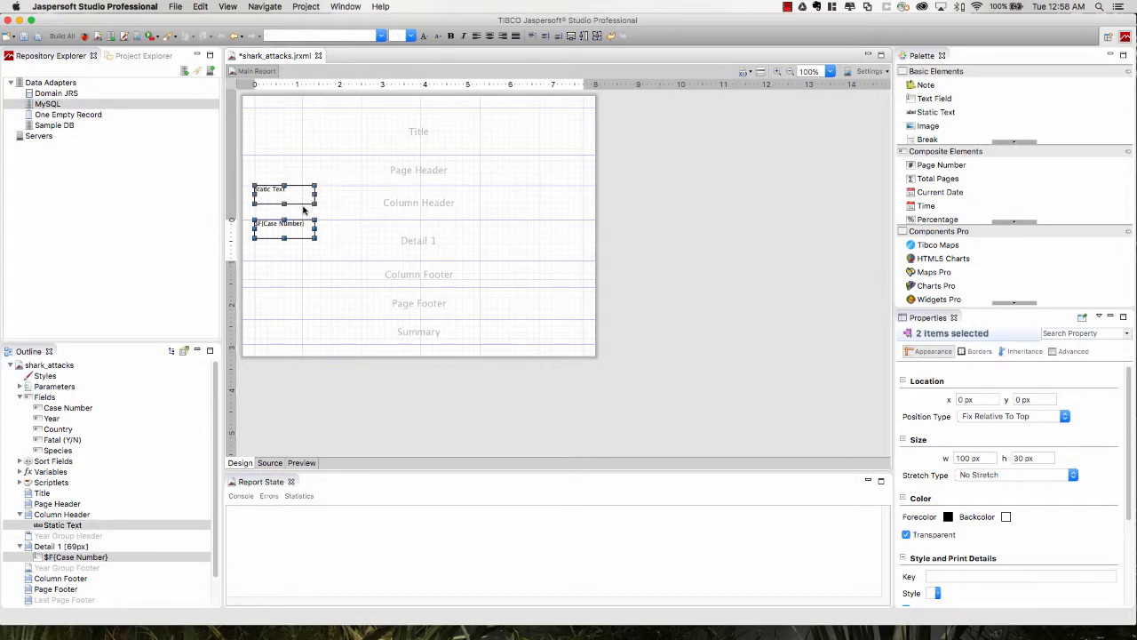
{"action": "key", "text": "Delete"}
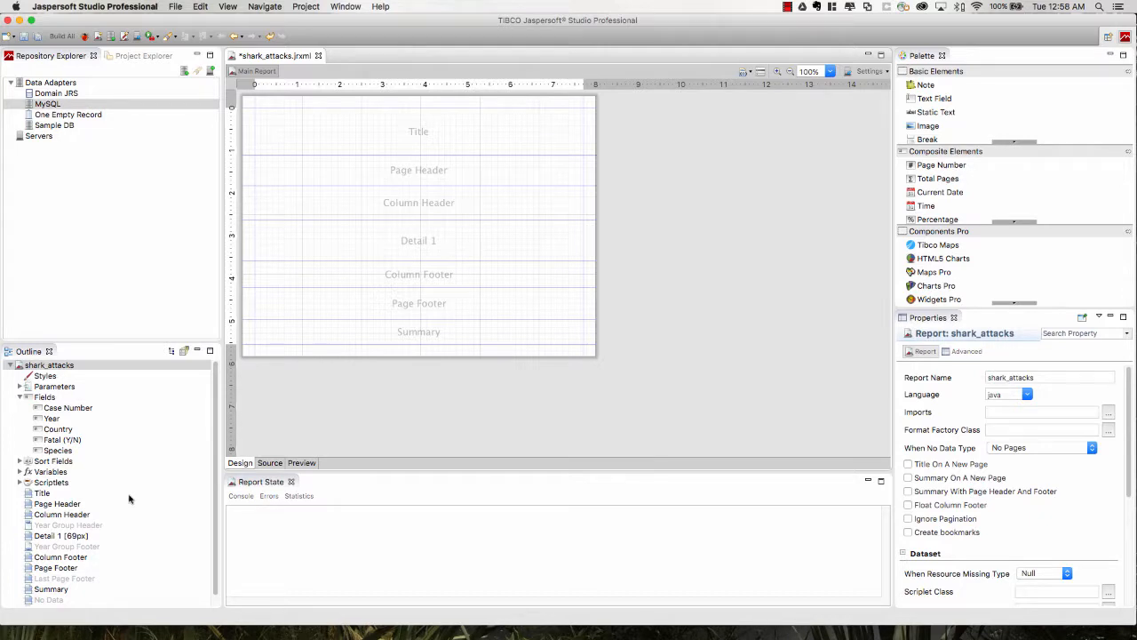
- Add the Case Number, Year, Country, Fatal (Y/N) and Species fields together to the Detail 1 band
{"action": "left_click", "coordinate": [18, 397]}
{"action": "left_click", "coordinate": [19, 397]}
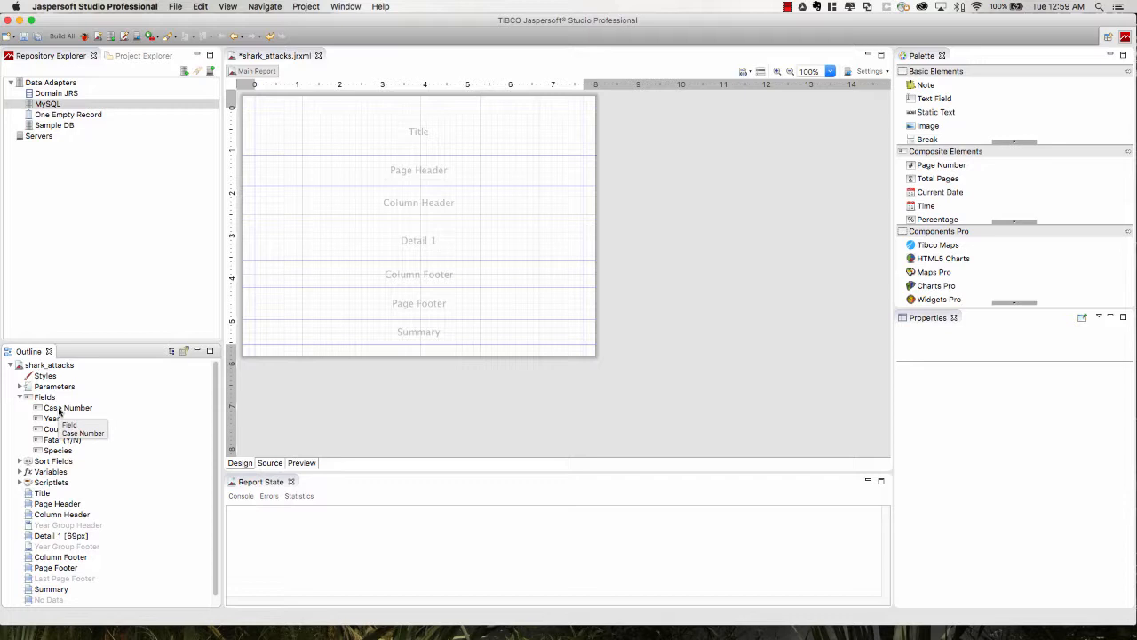
{"action": "left_click", "coordinate": [59, 409]}
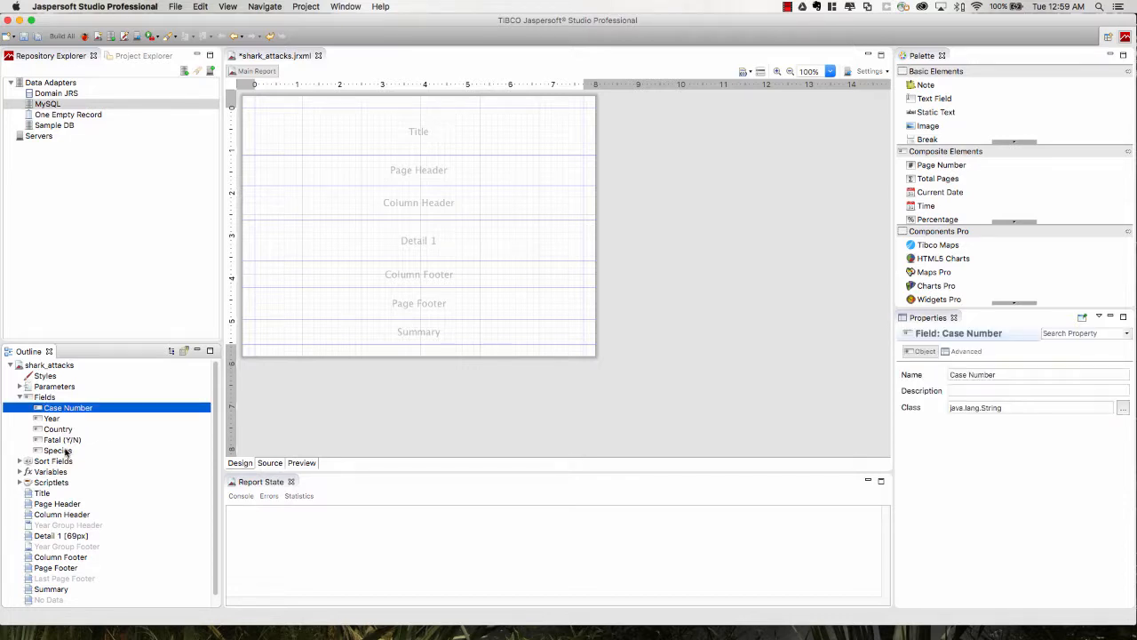
{"action": "left_click", "coordinate": [65, 450], "text": "shift"}
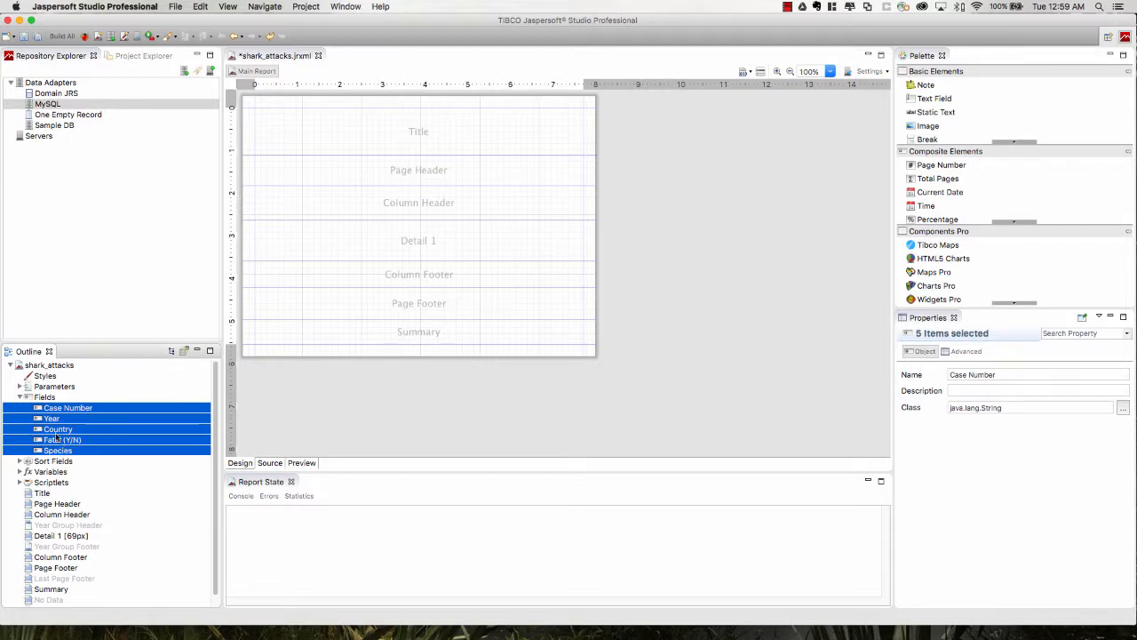
{"action": "left_click_drag", "start_coordinate": [58, 437], "coordinate": [371, 248]}
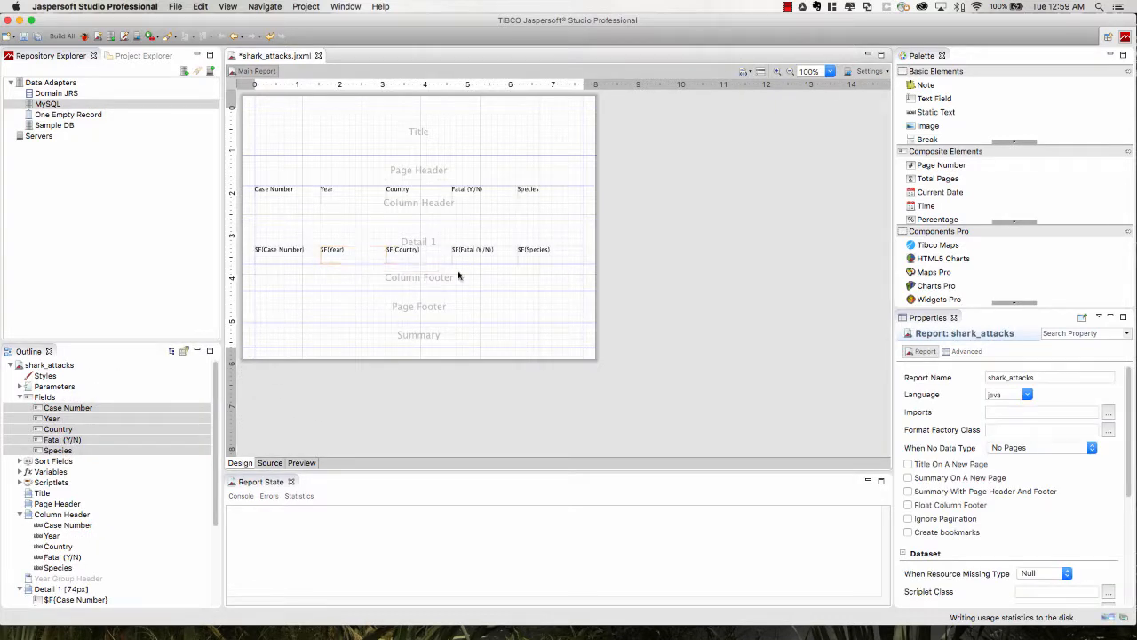
- Move the five Detail 1 text fields up to y 0 px and reduce the band's height to 32 px
{"action": "left_click", "coordinate": [295, 259]}
{"action": "left_click", "coordinate": [534, 258], "text": "shift"}
{"action": "mouse_move", "coordinate": [425, 256]}
{"action": "left_mouse_down"}
{"action": "mouse_move", "coordinate": [423, 226]}
{"action": "mouse_move", "coordinate": [418, 239]}
{"action": "left_mouse_up"}
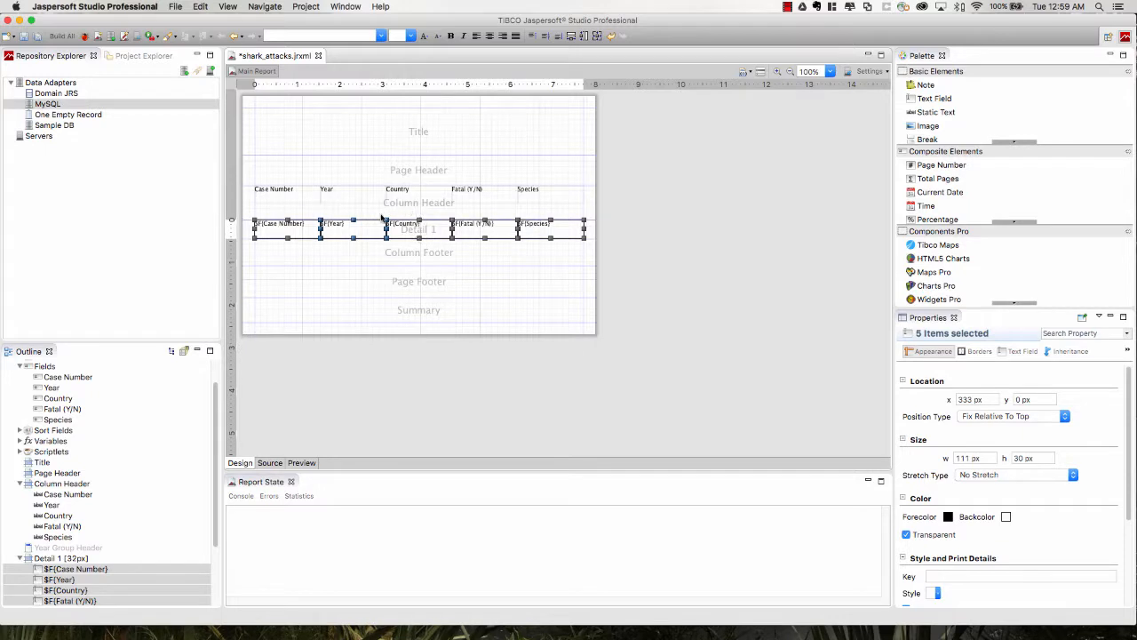
- Reduce the Column Header band's height to 32 px and collapse its list of elements in the outline
{"action": "left_click", "coordinate": [403, 219]}
{"action": "left_click_drag", "start_coordinate": [403, 222], "coordinate": [404, 205]}
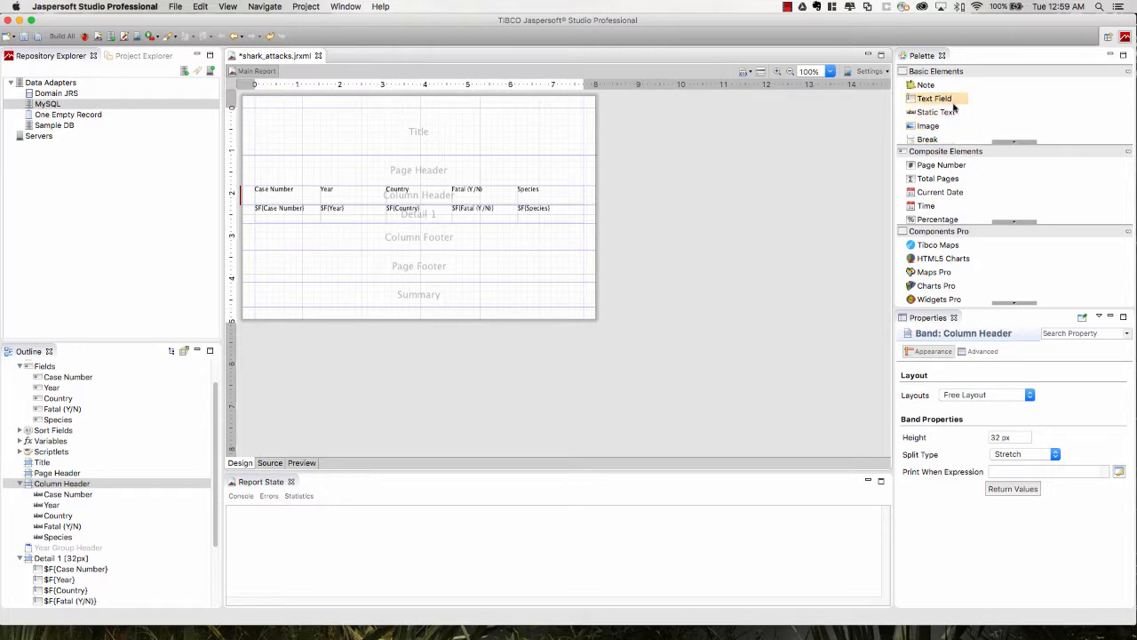
{"action": "left_click", "coordinate": [20, 484]}
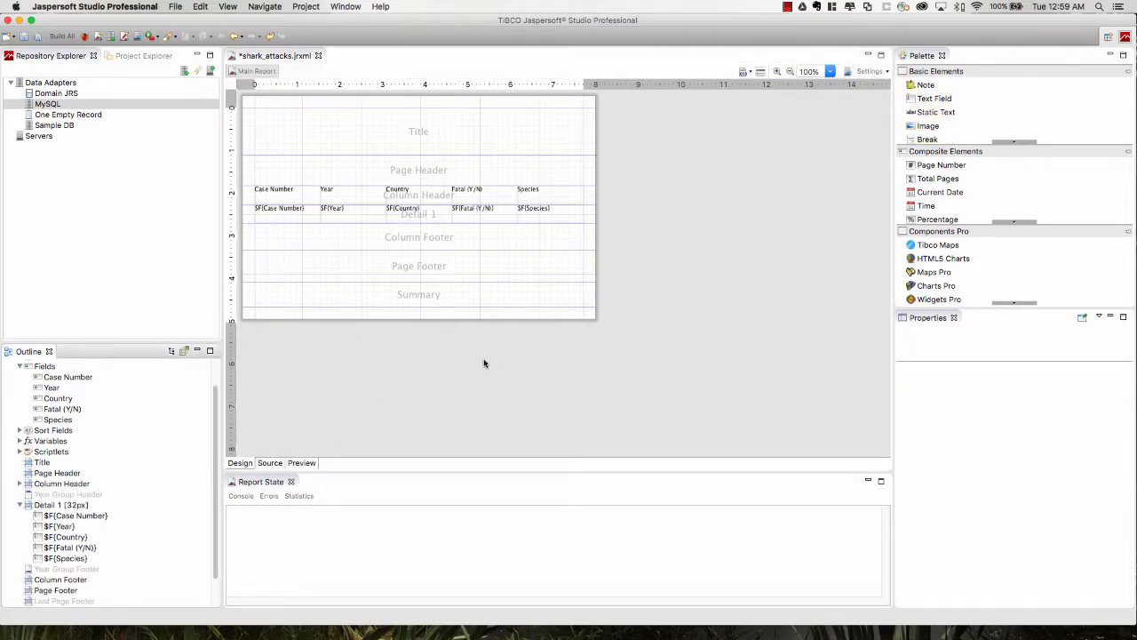
- Preview the report, page forward to page 3, and return to the report design
{"action": "left_click", "coordinate": [300, 466]}
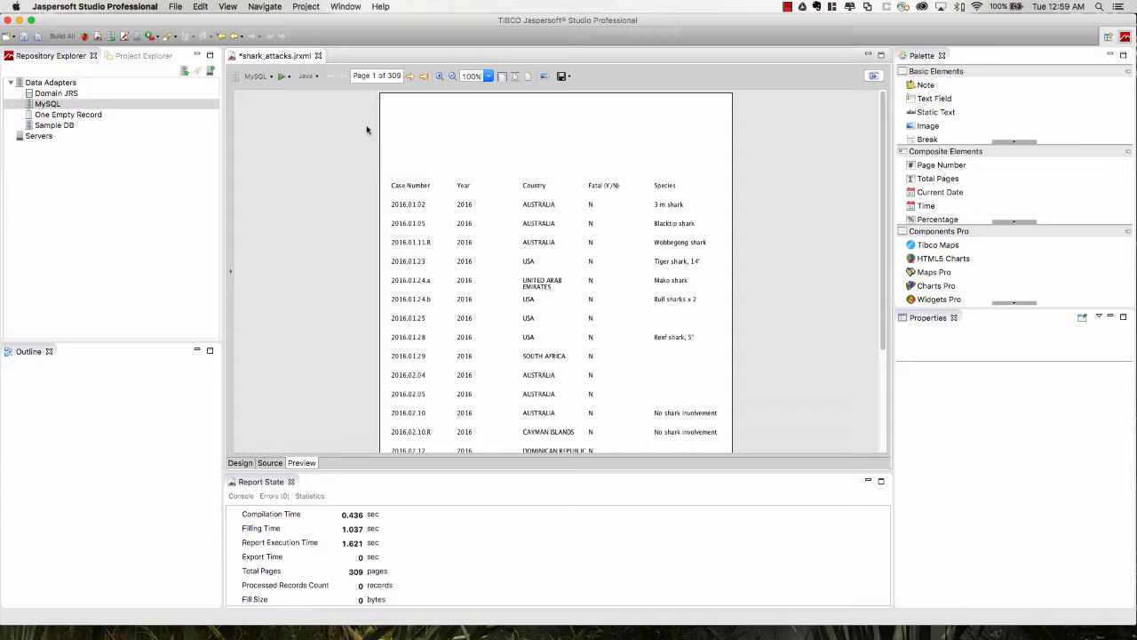
{"action": "left_click", "coordinate": [411, 77]}
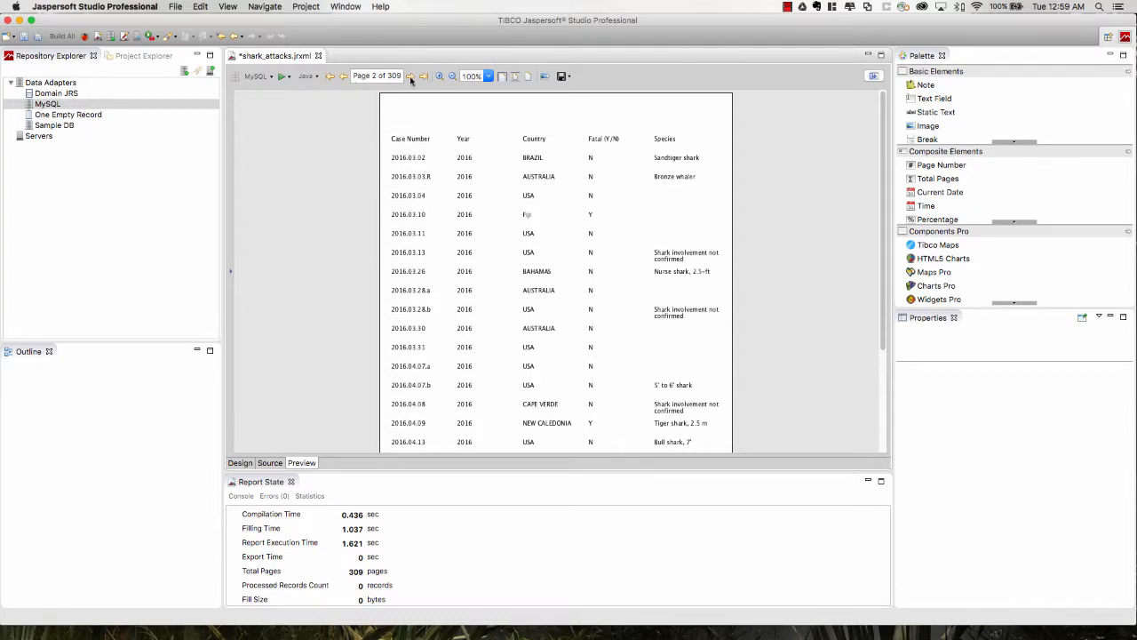
{"action": "left_click", "coordinate": [411, 78]}
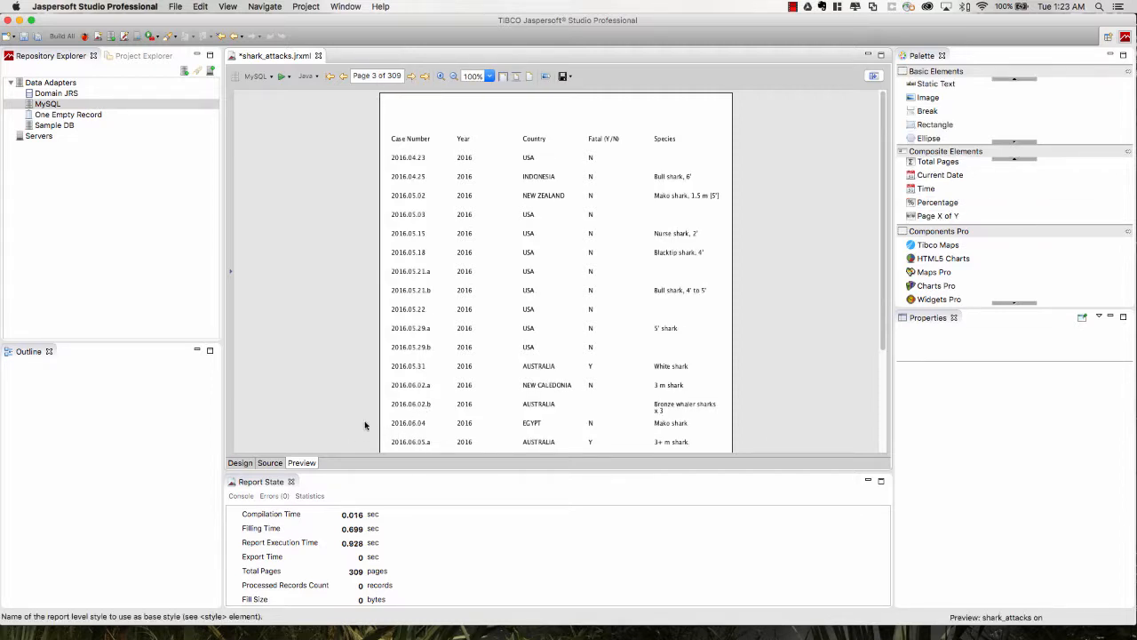
{"action": "left_click", "coordinate": [240, 463]}
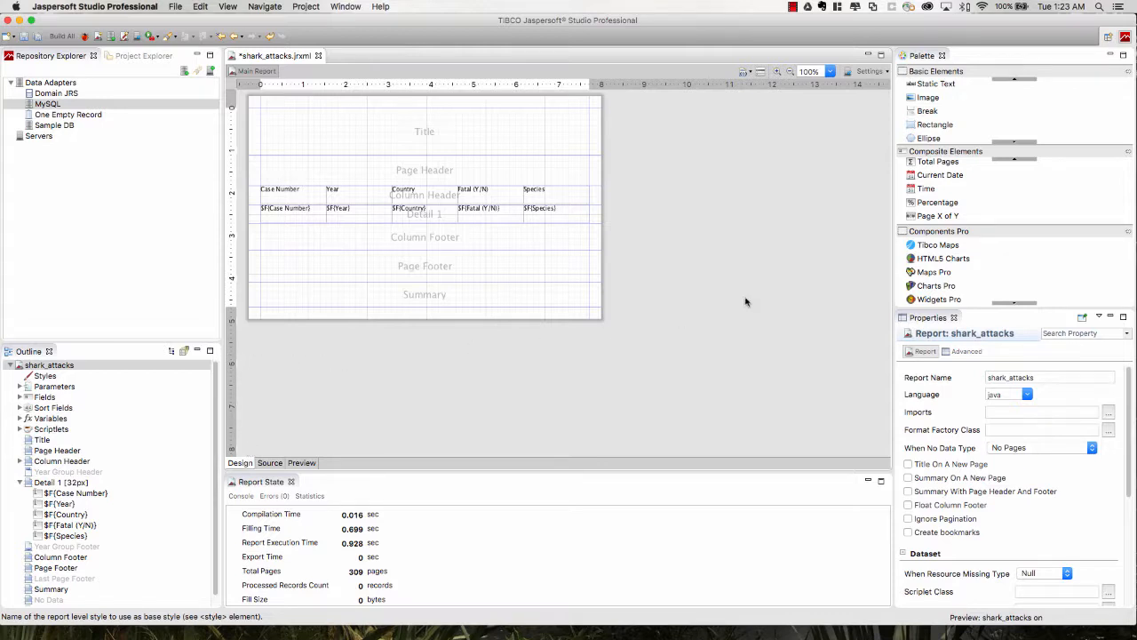
- Add a Page X of Y element to the Page Footer band and move its two text fields to the band's centre
{"action": "scroll", "coordinate": [944, 185], "scroll_direction": "up", "scroll_amount": 1}
{"action": "scroll", "coordinate": [945, 185], "scroll_direction": "down", "scroll_amount": 1}
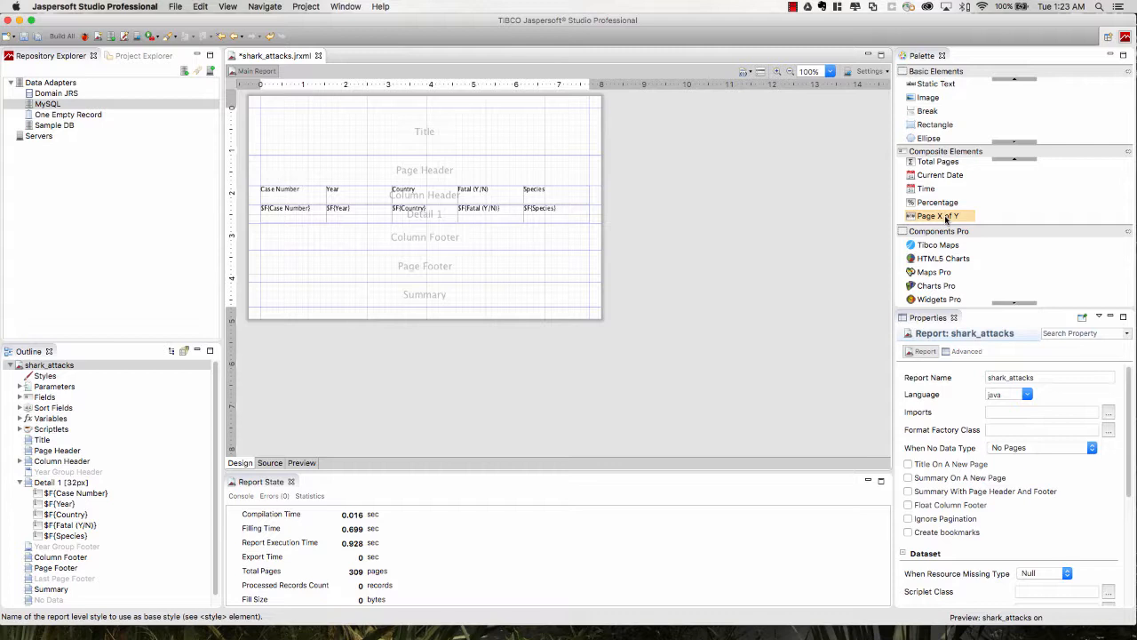
{"action": "left_click_drag", "start_coordinate": [946, 220], "coordinate": [423, 270]}
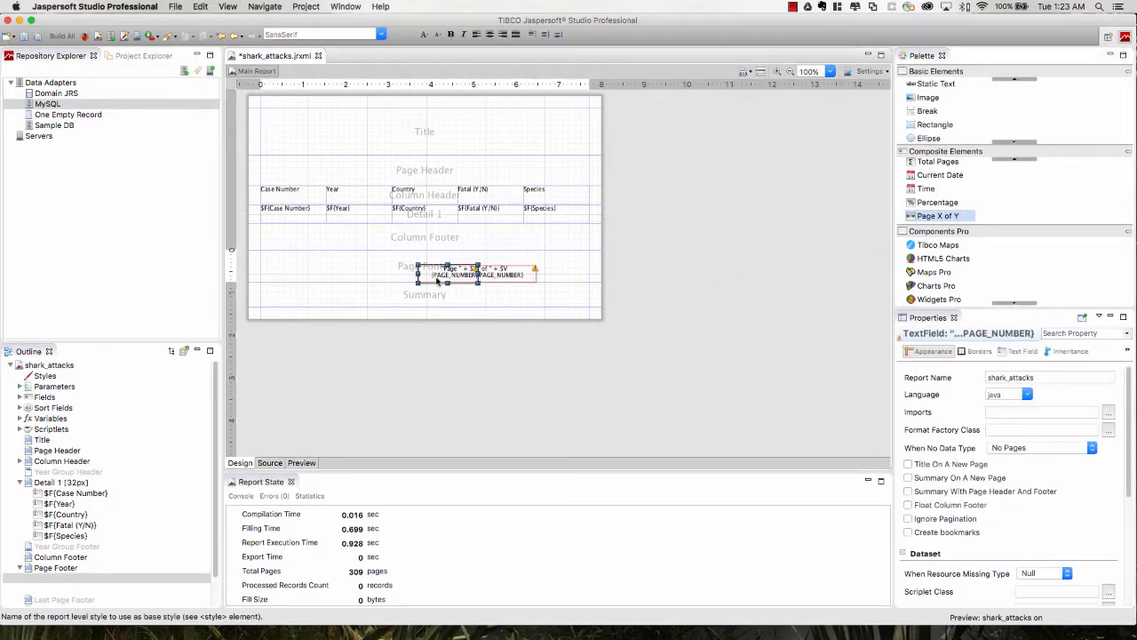
{"action": "left_click", "coordinate": [508, 273], "text": "shift"}
{"action": "left_click_drag", "start_coordinate": [509, 273], "coordinate": [459, 267]}
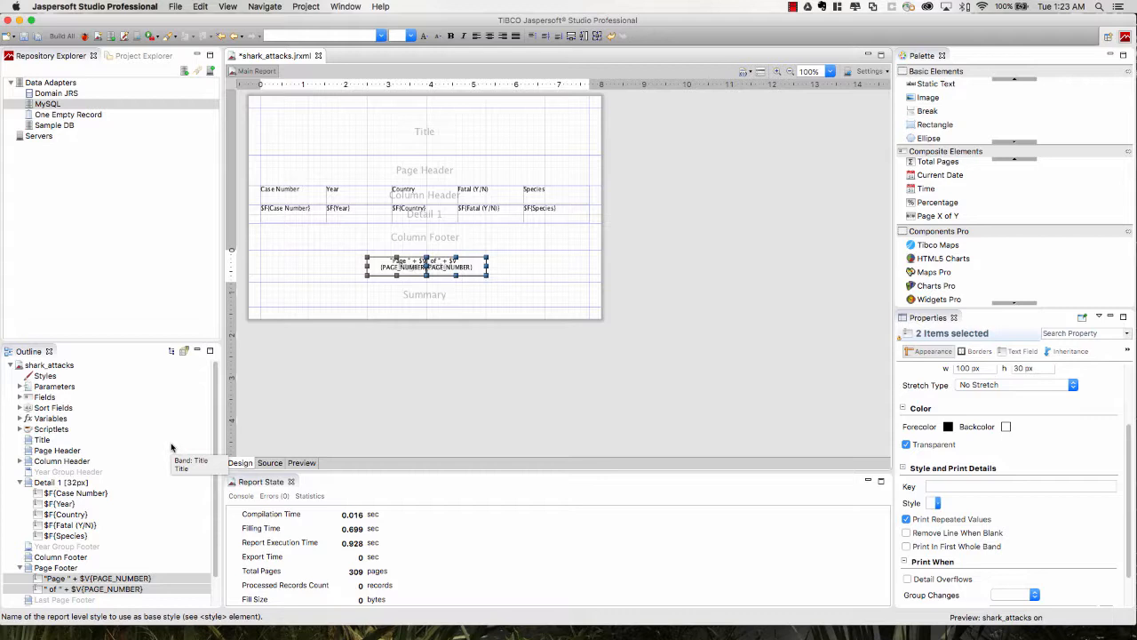
- Create a report style and name it fatalities
{"action": "left_click", "coordinate": [44, 377]}
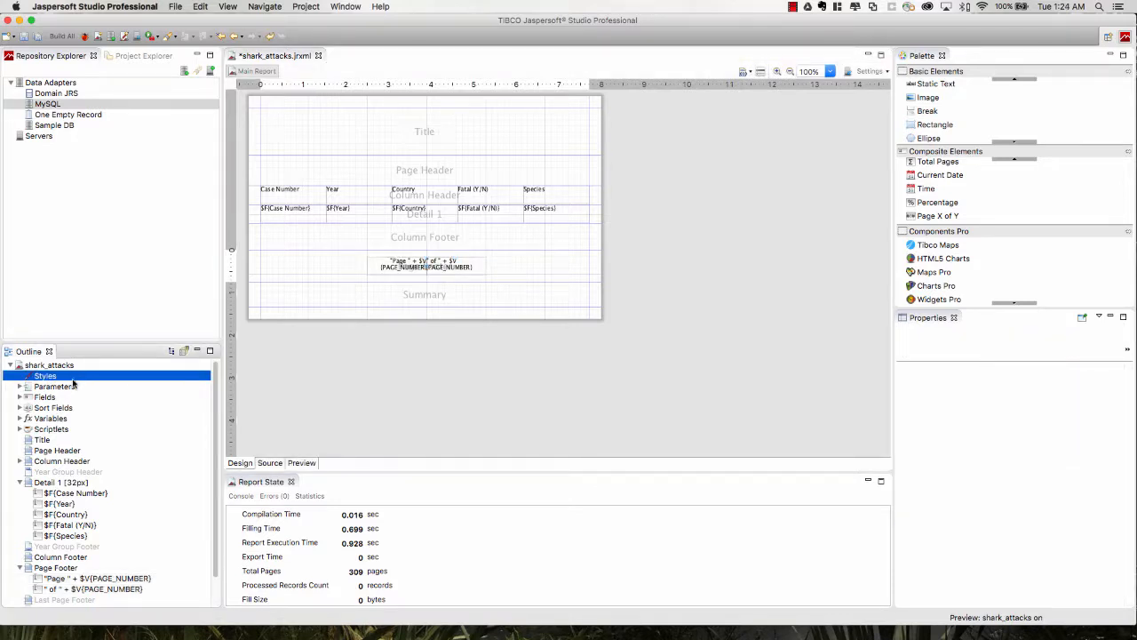
{"action": "right_click", "coordinate": [84, 381]}
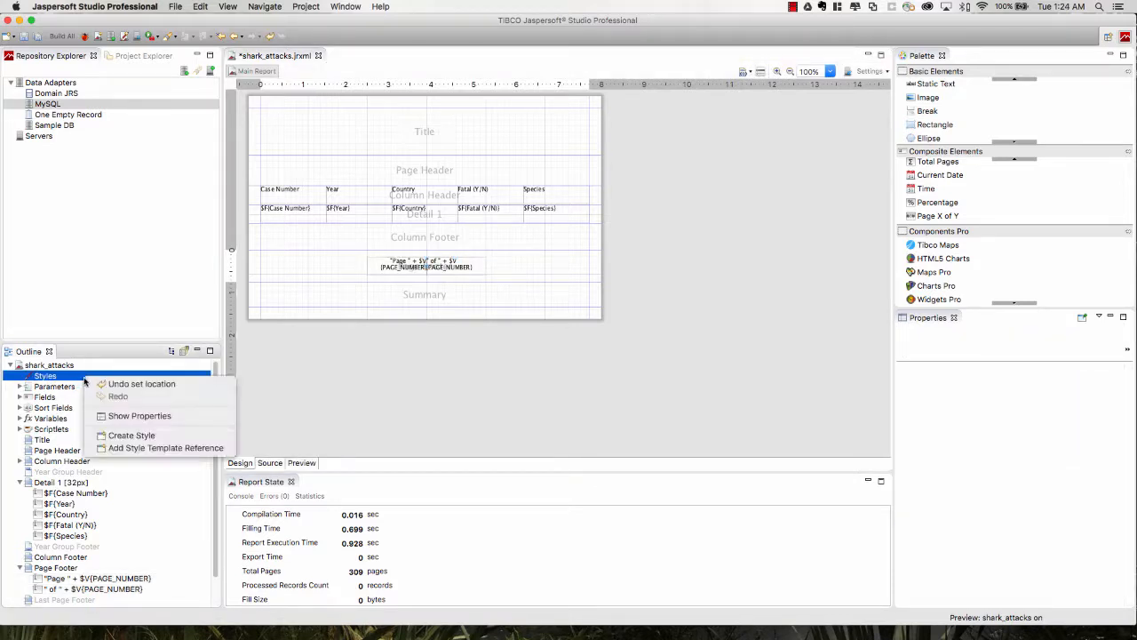
{"action": "left_click", "coordinate": [178, 437]}
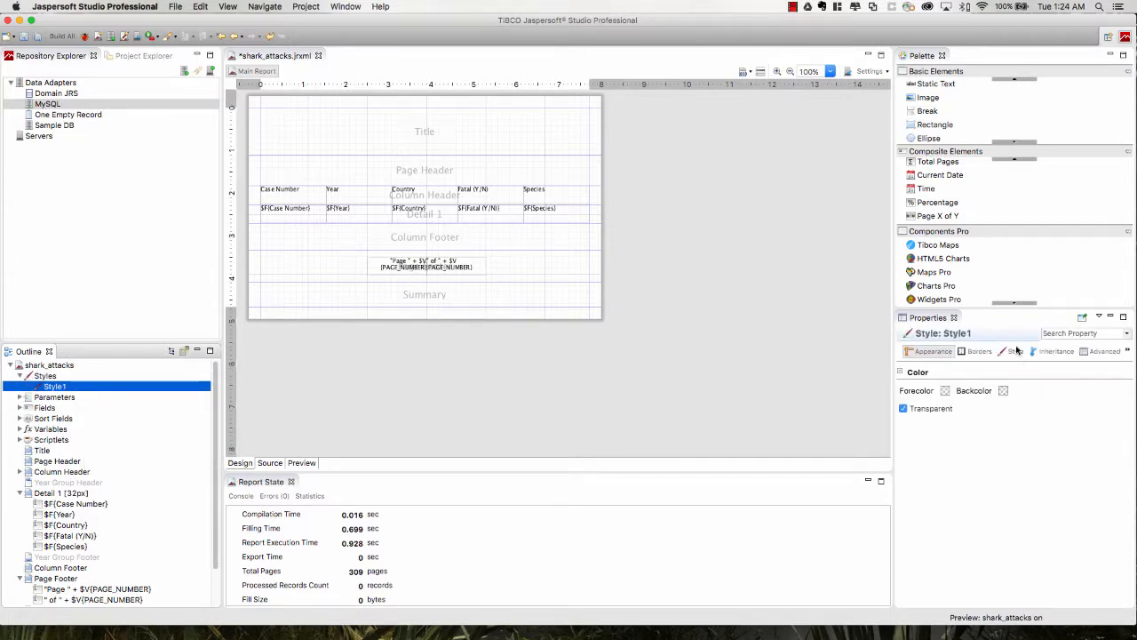
{"action": "left_click", "coordinate": [1016, 352]}
{"action": "left_click", "coordinate": [970, 373]}
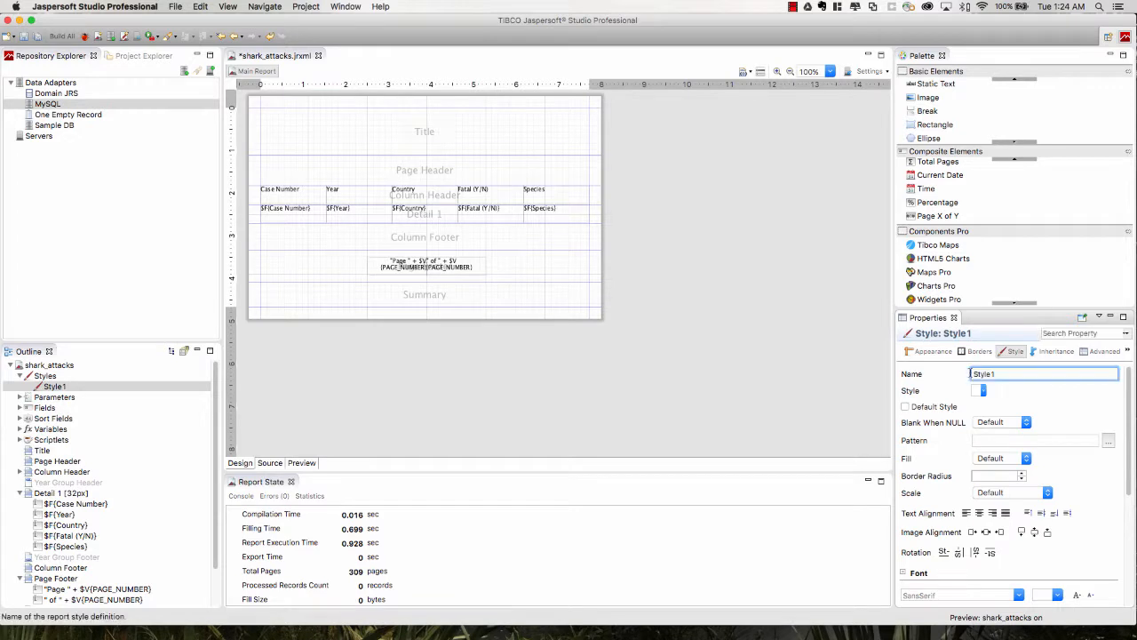
{"action": "double_click", "coordinate": [971, 373]}
{"action": "type", "text": "fat"}
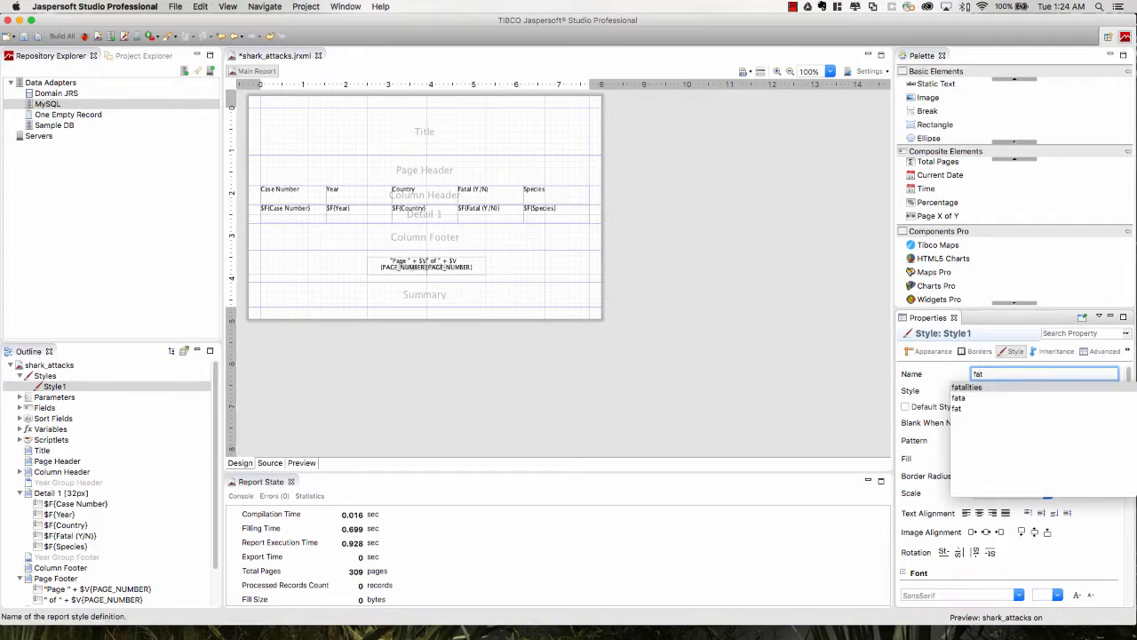
{"action": "left_click", "coordinate": [984, 389]}
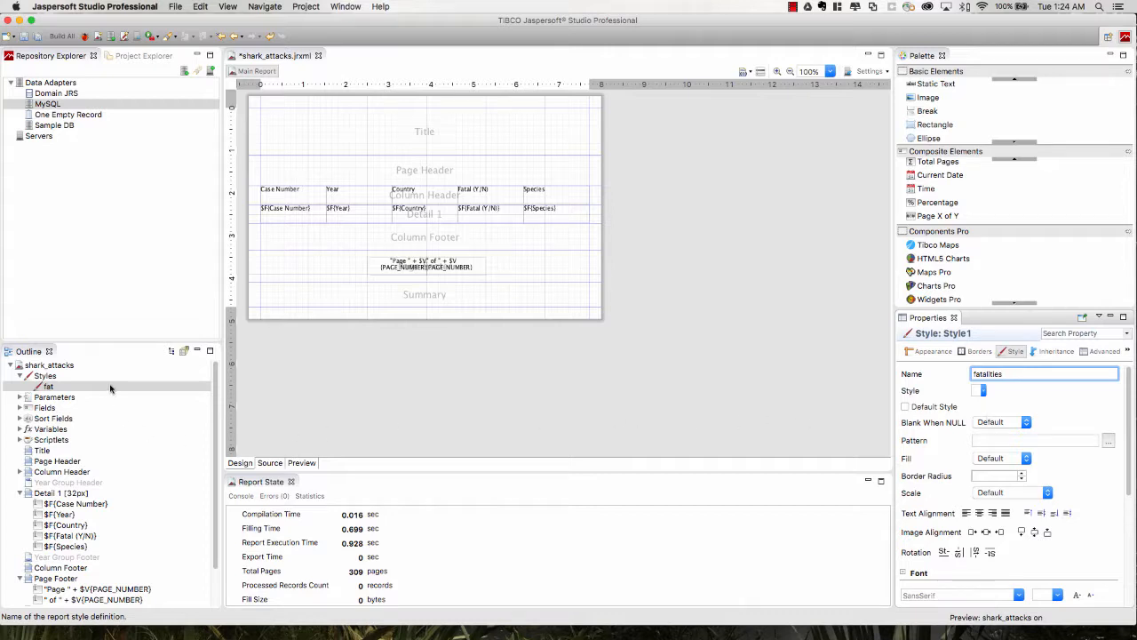
- Add a conditional style to the fatalities style with the condition $F{Fatal (Y/N)}.equals( "Y" )
{"action": "left_click", "coordinate": [125, 387]}
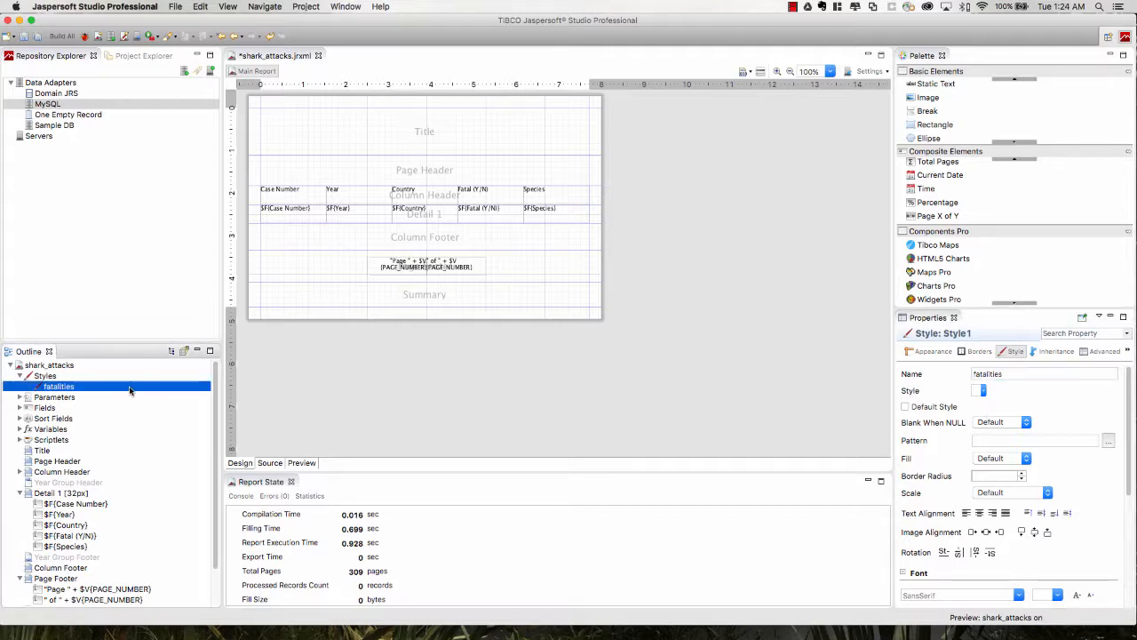
{"action": "right_click", "coordinate": [129, 389]}
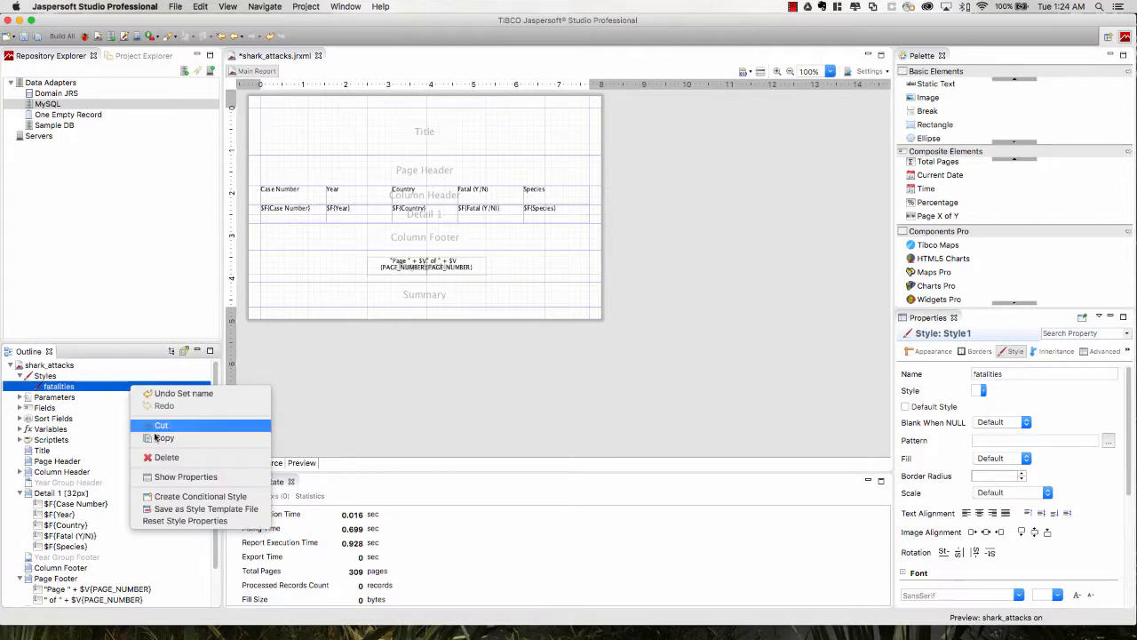
{"action": "left_click", "coordinate": [183, 497]}
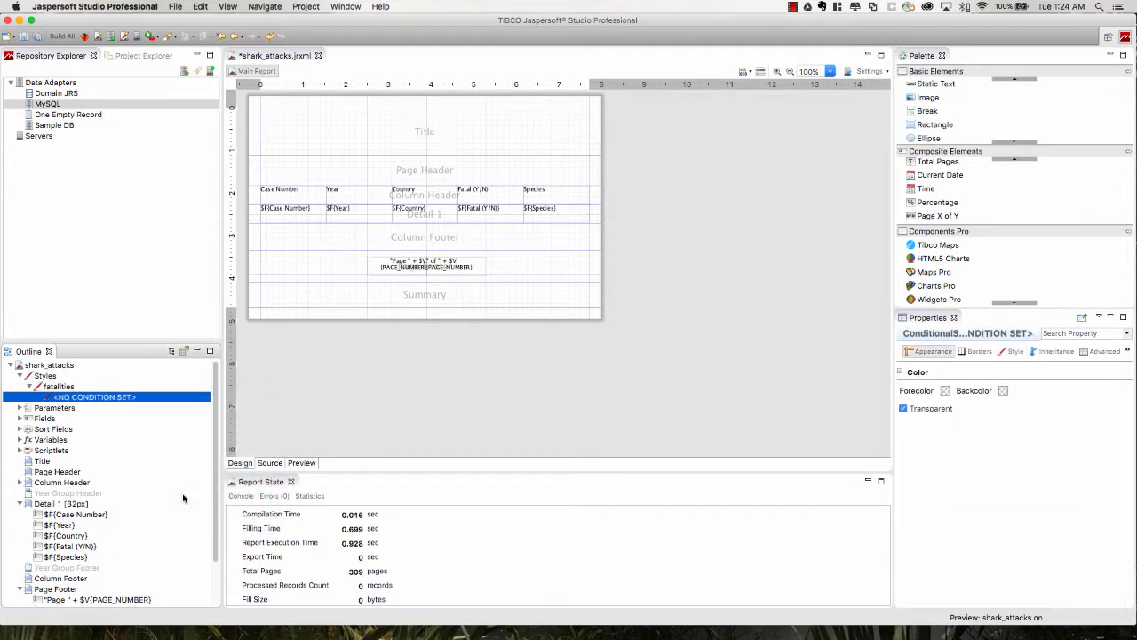
{"action": "double_click", "coordinate": [117, 400]}
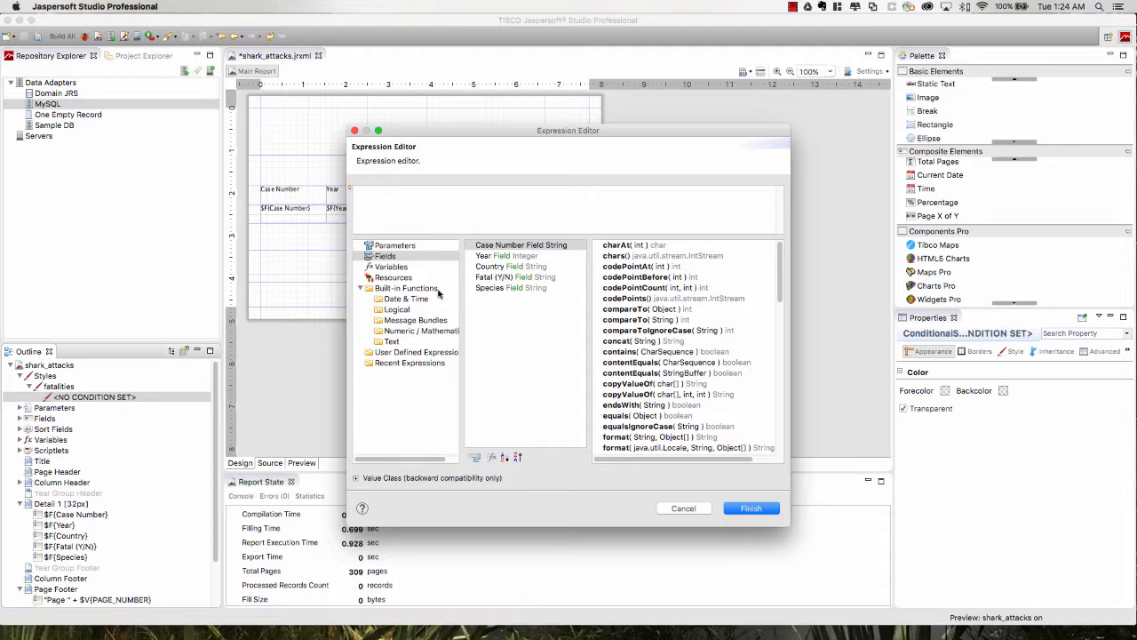
{"action": "left_click", "coordinate": [520, 278]}
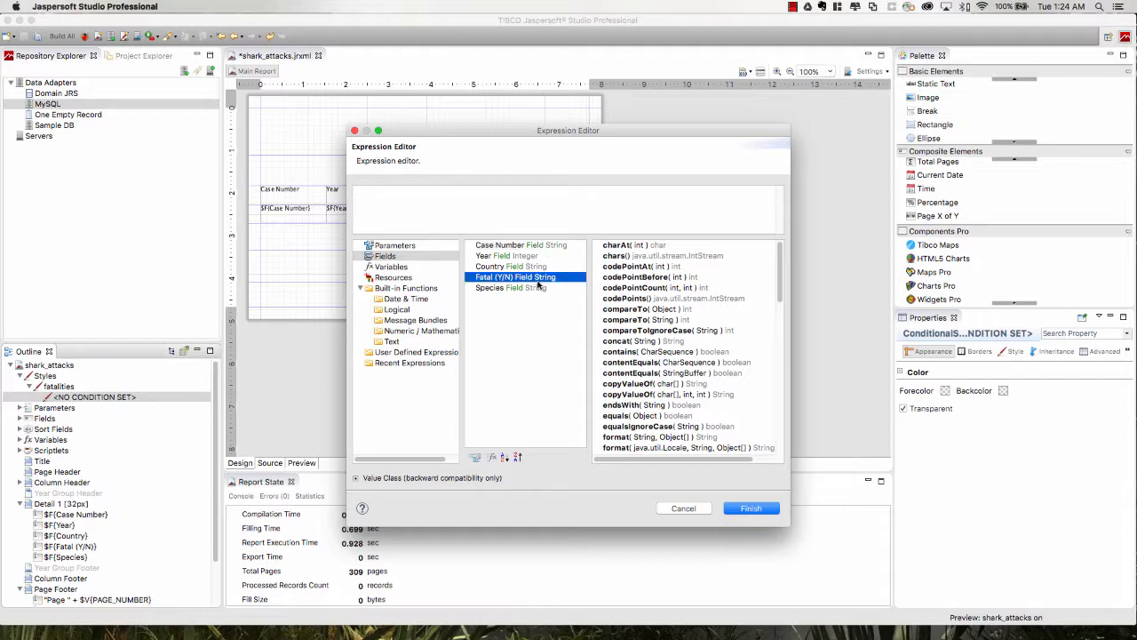
{"action": "double_click", "coordinate": [678, 420]}
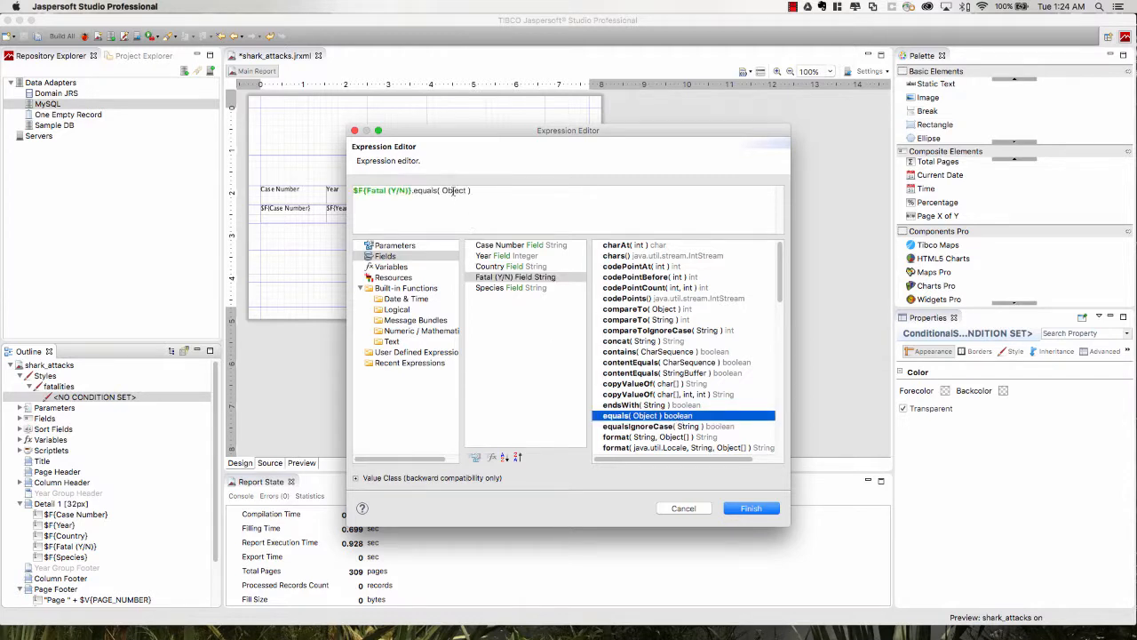
{"action": "double_click", "coordinate": [453, 191]}
{"action": "type", "text": "\"Y"}
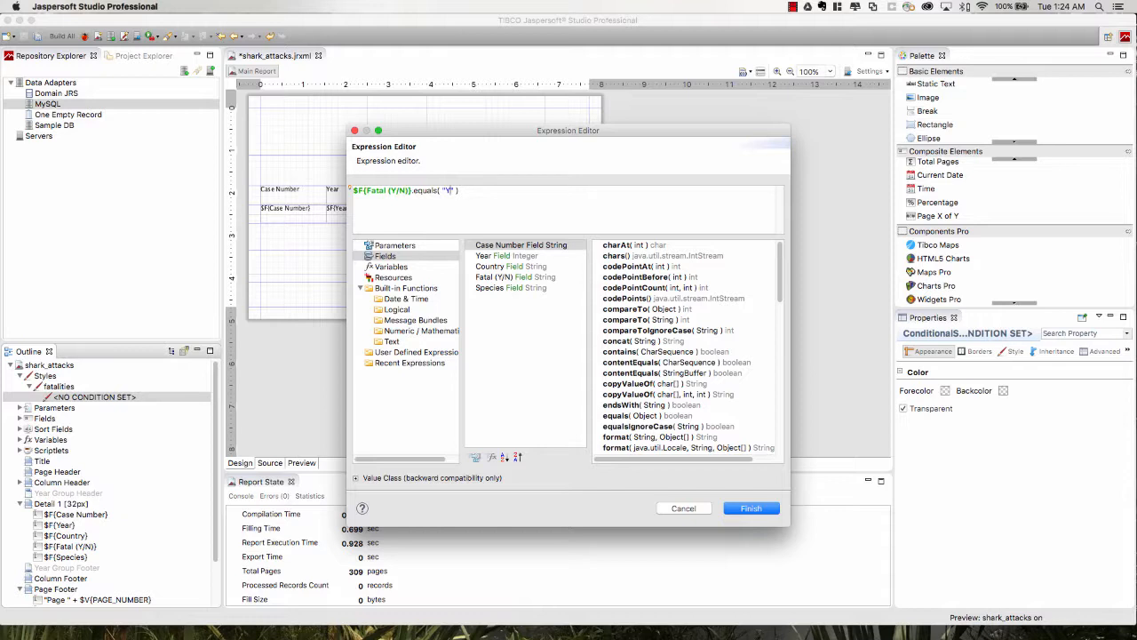
{"action": "type", "text": "\""}
{"action": "left_click", "coordinate": [752, 509]}
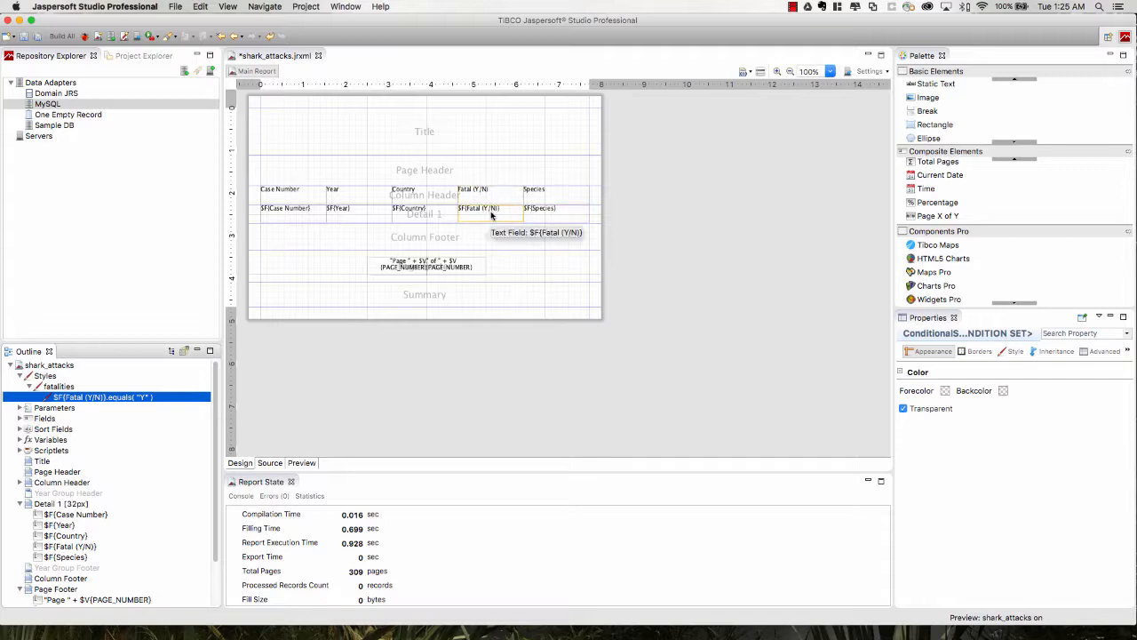
- Set the conditional style's backcolor to light pink, #FFBEBD
{"action": "left_click", "coordinate": [1004, 392]}
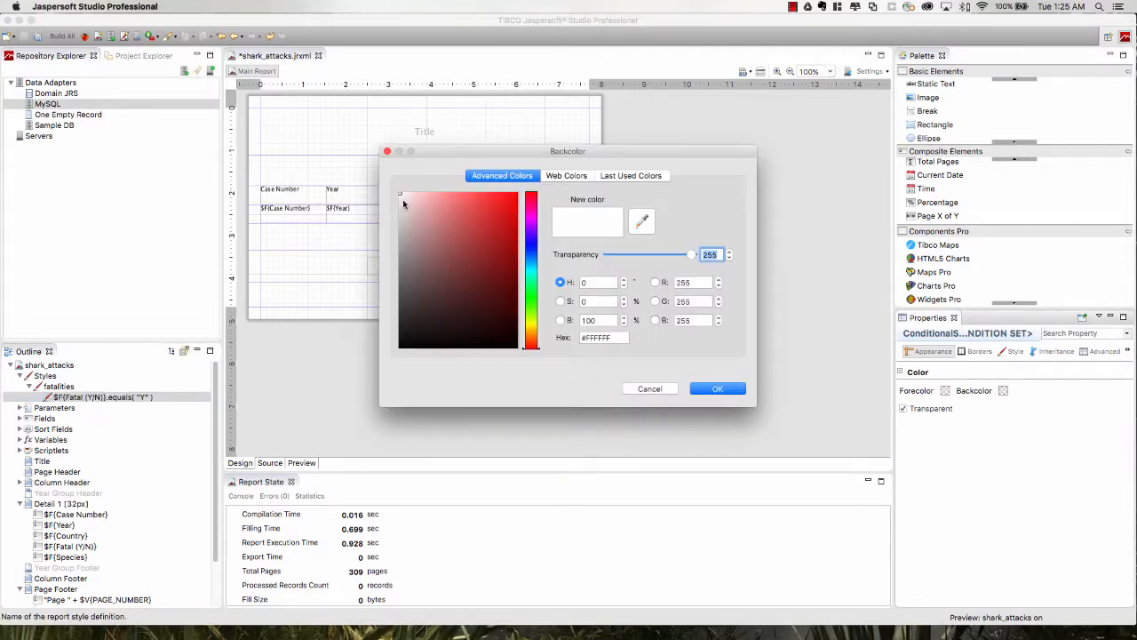
{"action": "left_click", "coordinate": [410, 194]}
{"action": "left_click_drag", "start_coordinate": [411, 192], "coordinate": [430, 192]}
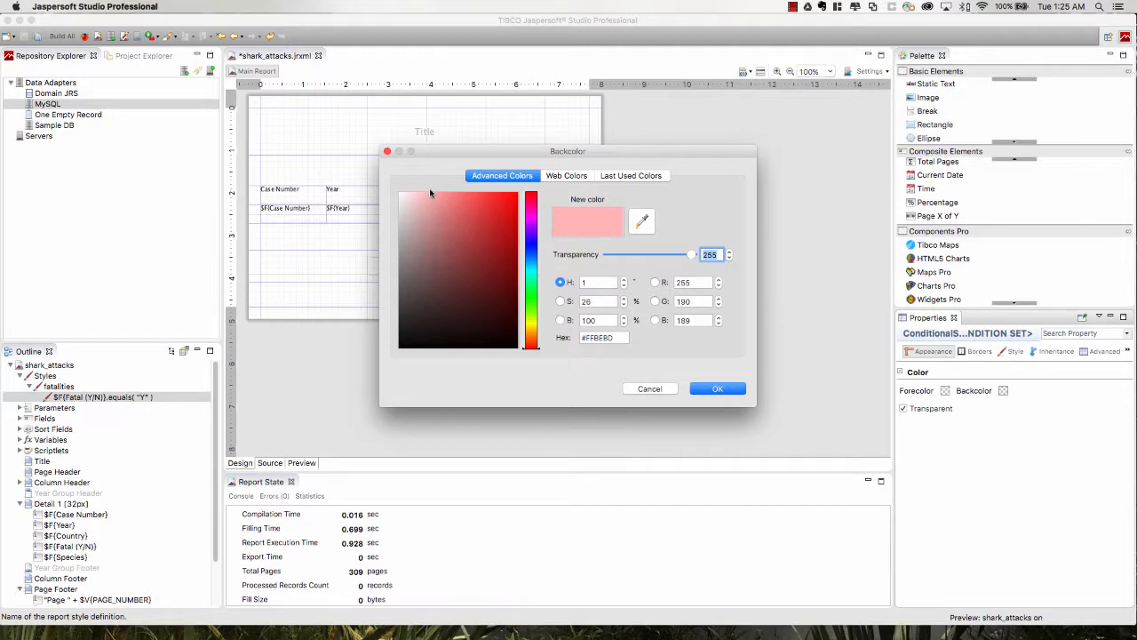
{"action": "left_click", "coordinate": [722, 389]}
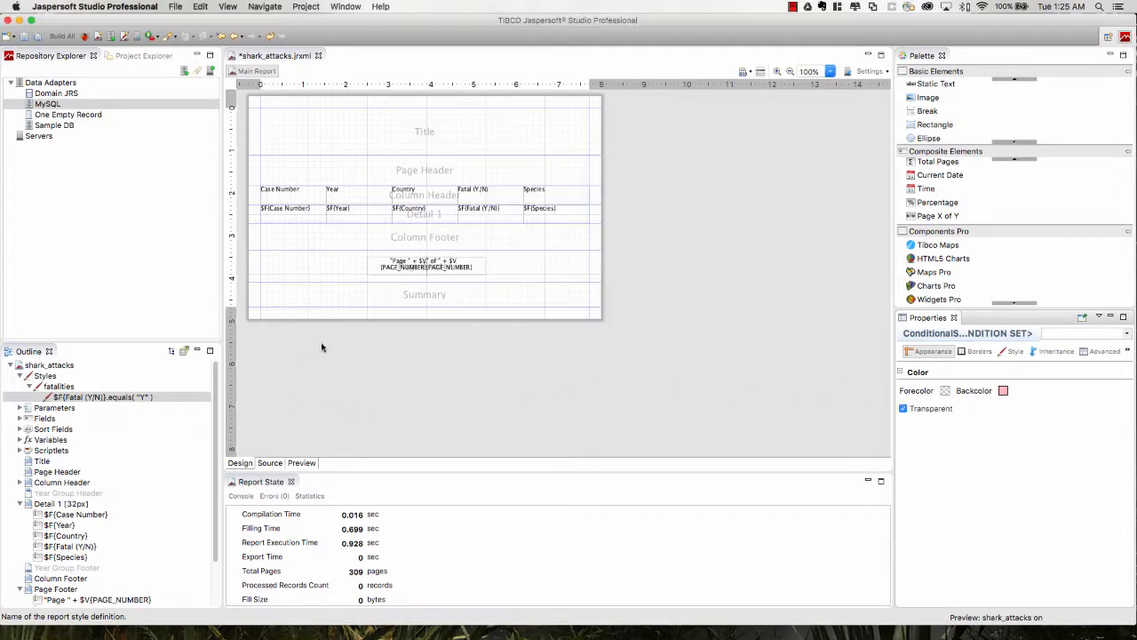
- Apply the fatalities style to the Fatal (Y/N) text field in the Detail 1 band
{"action": "left_click", "coordinate": [503, 216]}
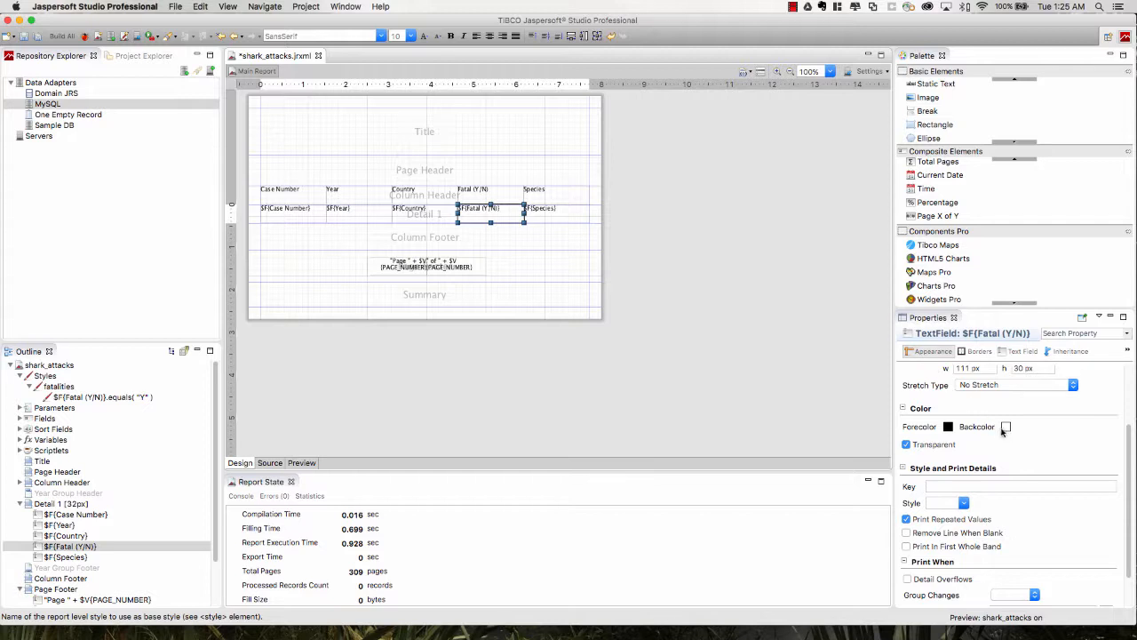
{"action": "scroll", "coordinate": [1007, 429], "scroll_direction": "down", "scroll_amount": 2}
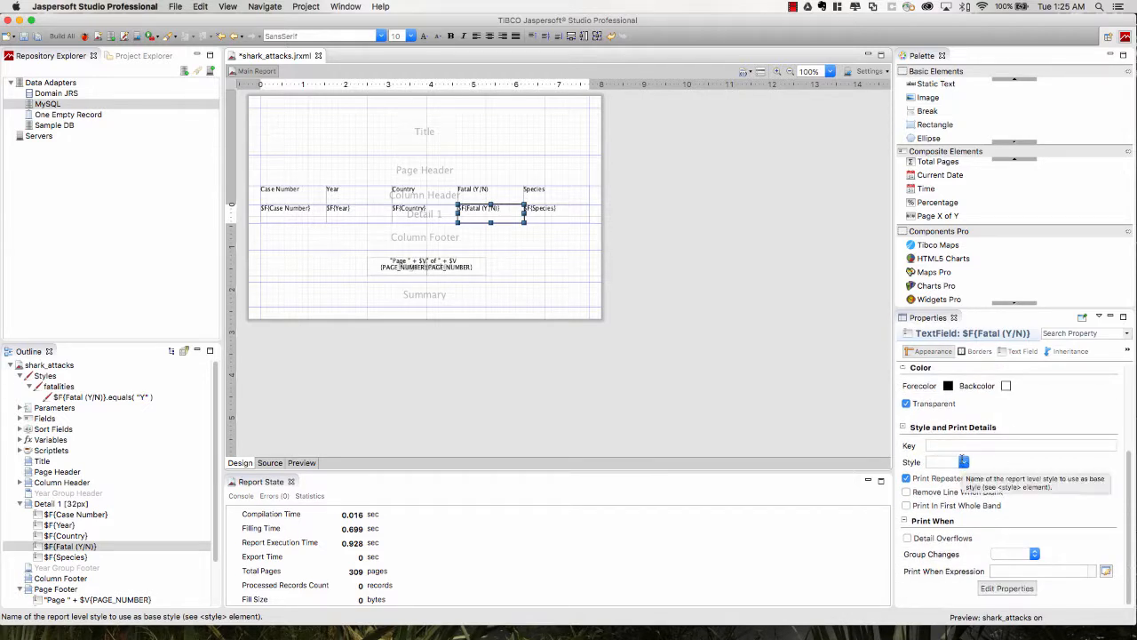
{"action": "left_click", "coordinate": [964, 462]}
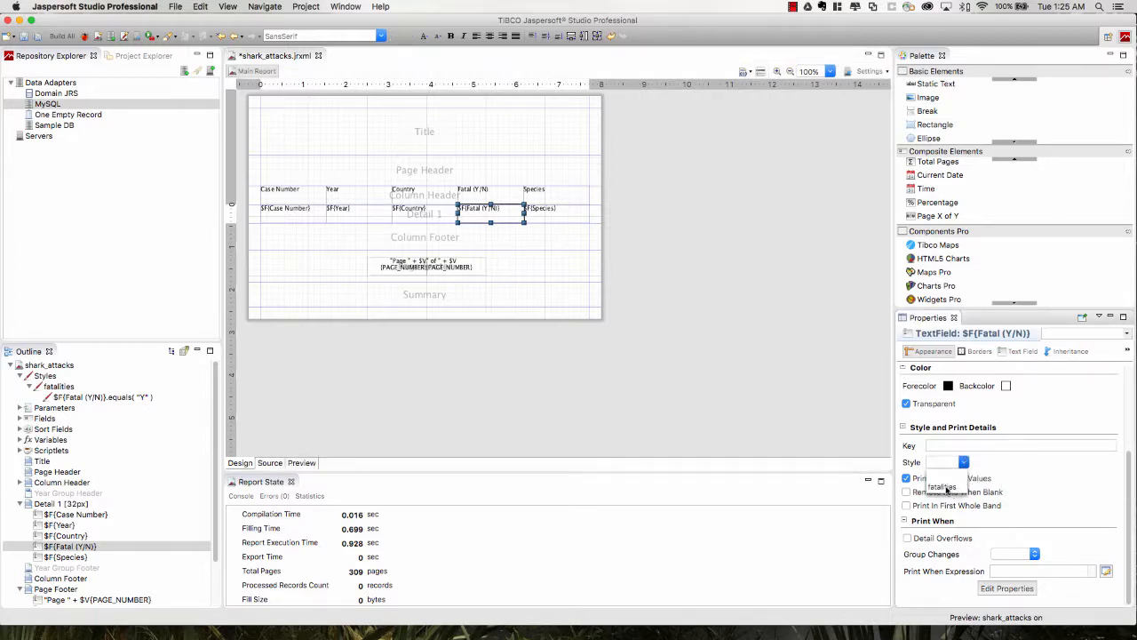
{"action": "left_click", "coordinate": [942, 487]}
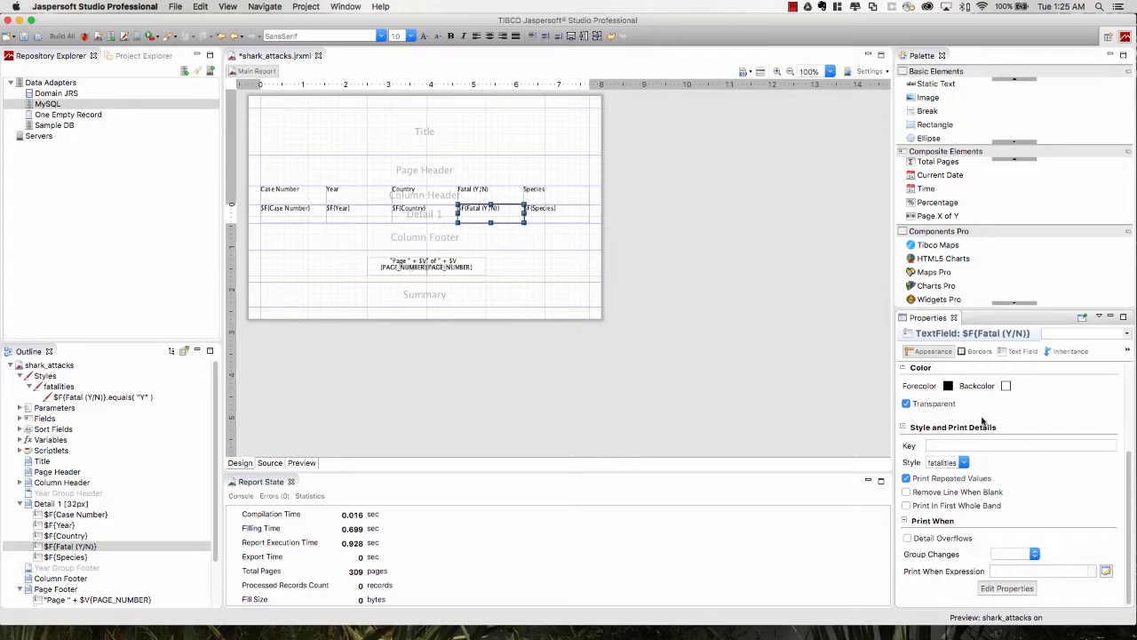
- Turn off background transparency for the Fatal (Y/N) text field in the Detail 1 band
{"action": "scroll", "coordinate": [972, 415], "scroll_direction": "up", "scroll_amount": 1}
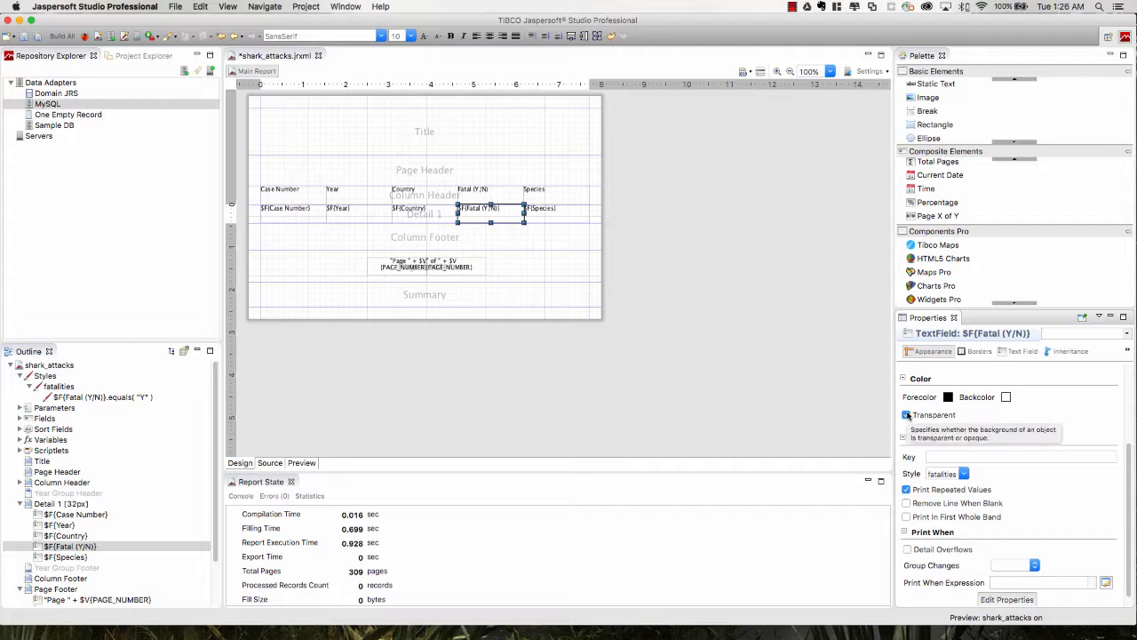
{"action": "left_click", "coordinate": [907, 415]}
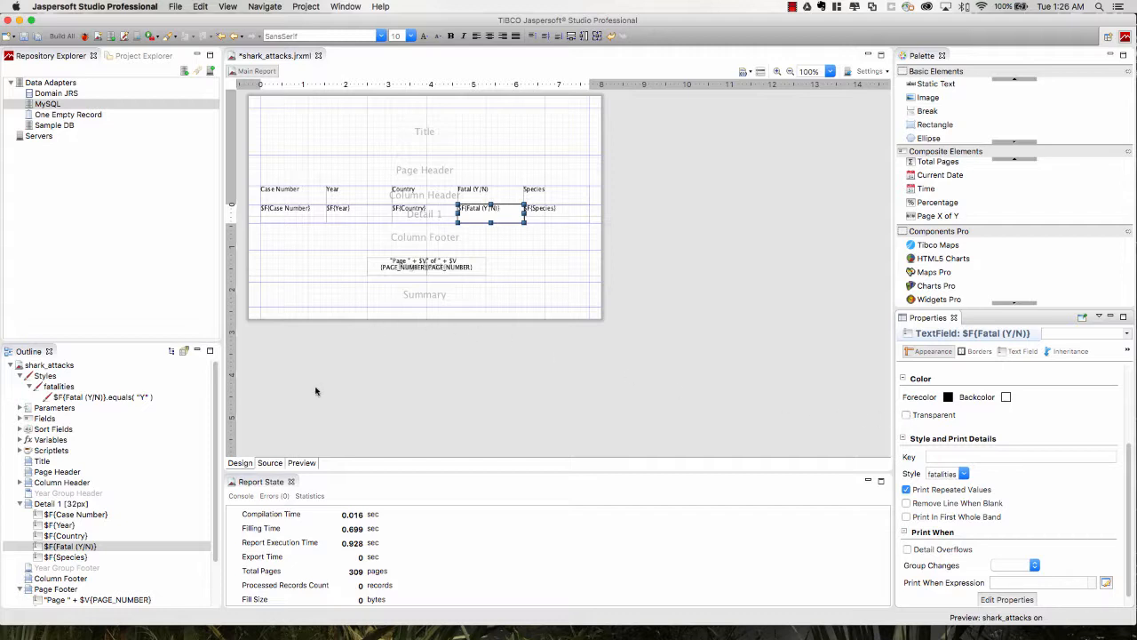
- Preview the report and page forward through several pages to check the highlighting of fatal attacks
{"action": "left_click", "coordinate": [301, 463]}
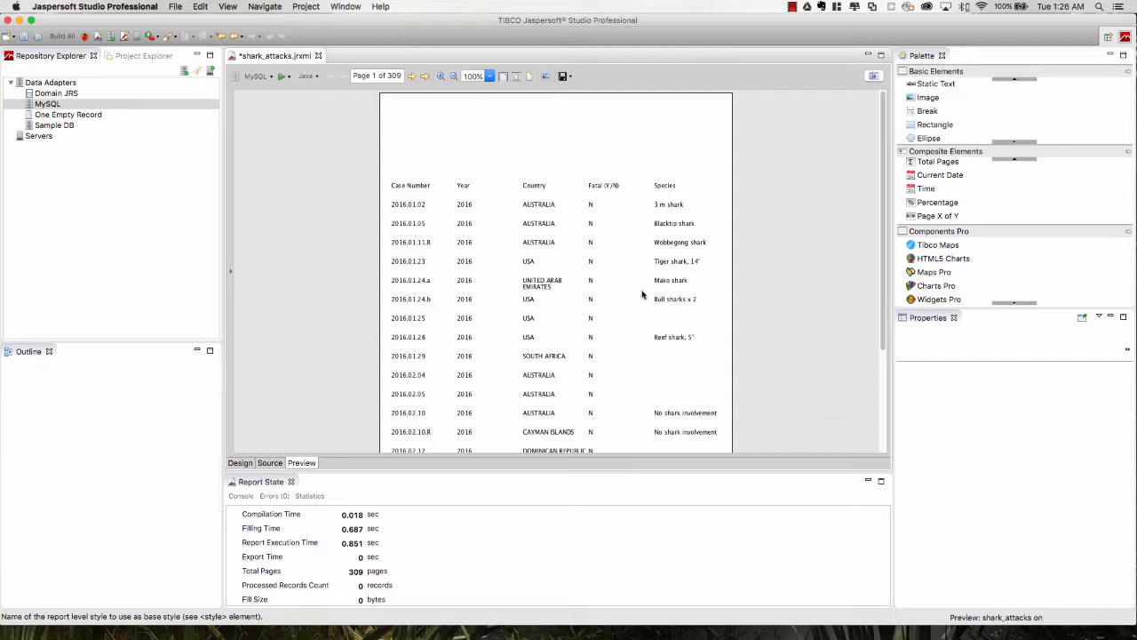
{"action": "left_click", "coordinate": [411, 76]}
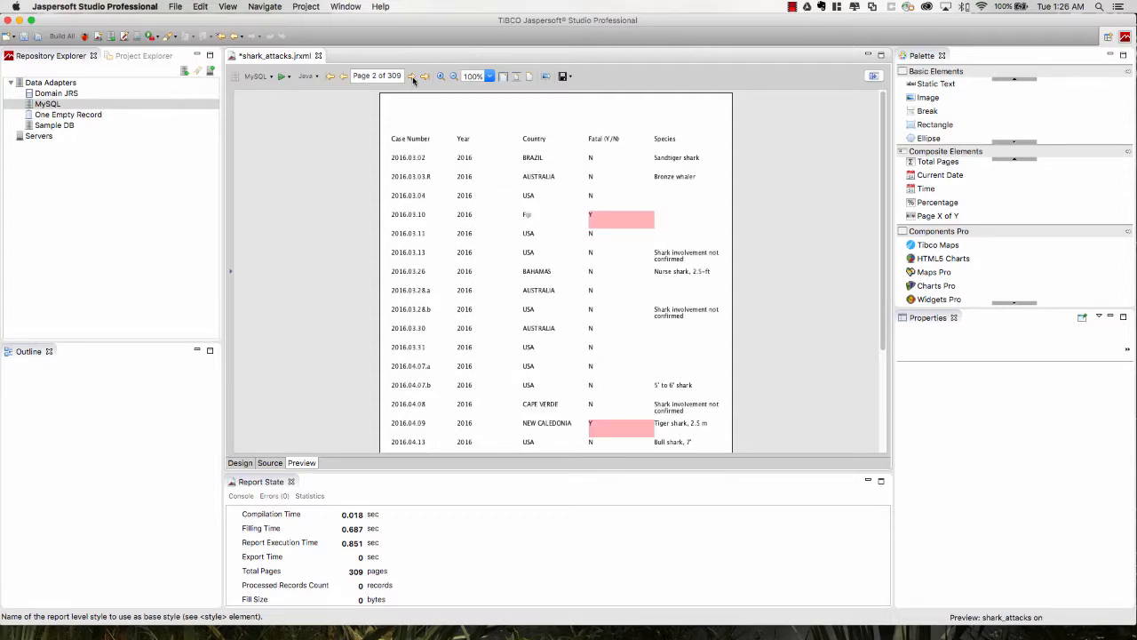
{"action": "left_click", "coordinate": [412, 76]}
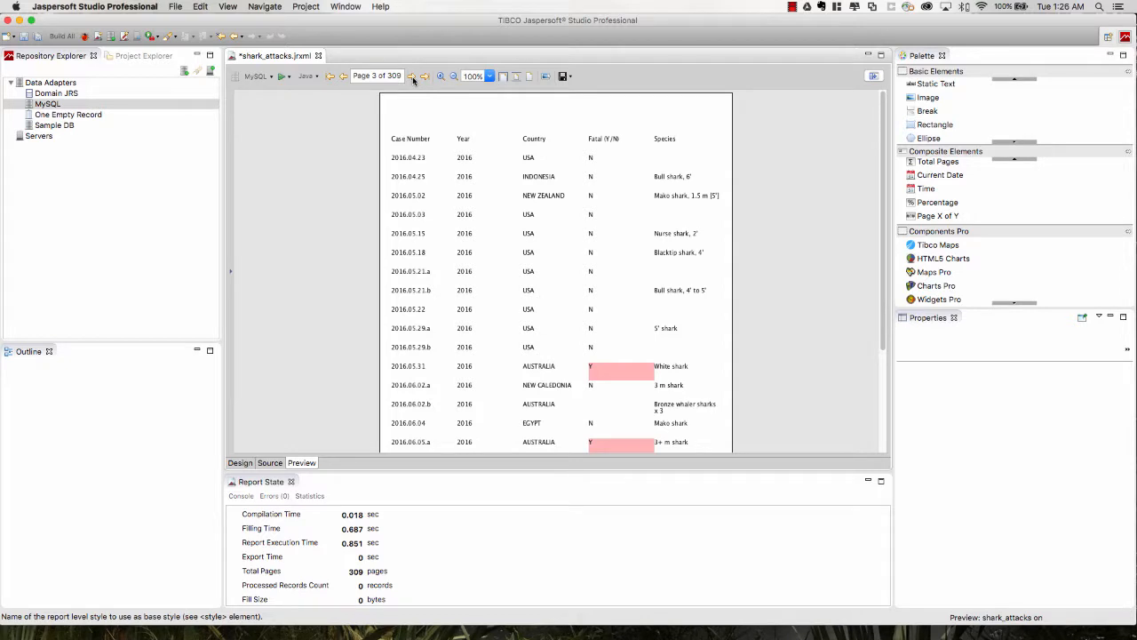
{"action": "left_click", "coordinate": [412, 77]}
{"action": "left_click", "coordinate": [412, 77]}
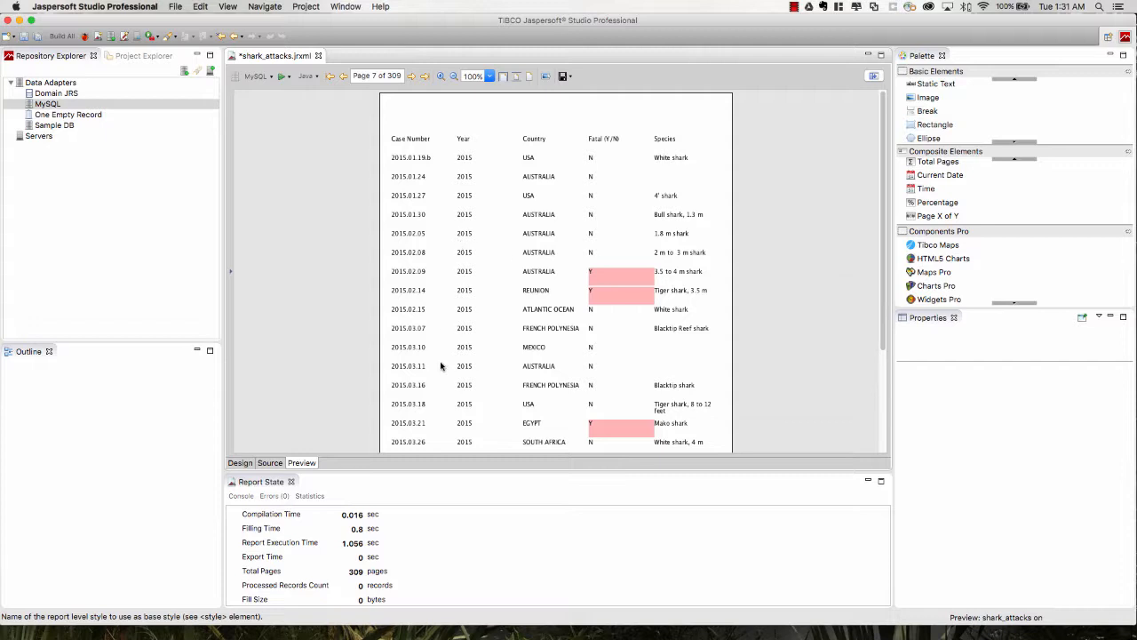
- Return to the report design and add a static text reading "History of Shark Attacks" to the Title band
{"action": "left_click", "coordinate": [240, 463]}
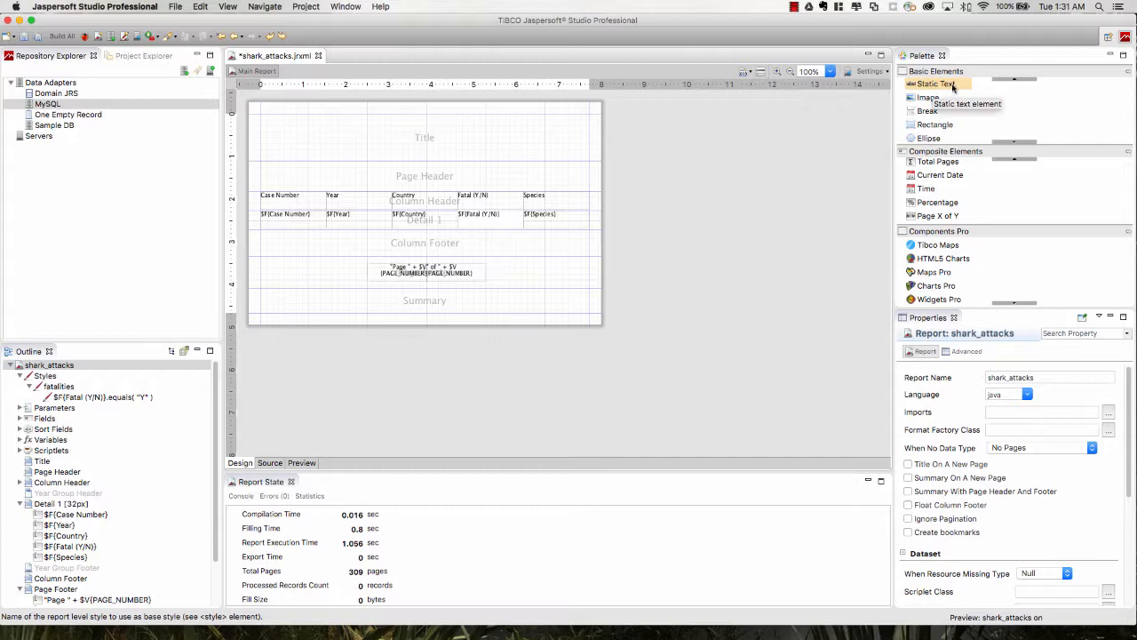
{"action": "left_click_drag", "start_coordinate": [933, 86], "coordinate": [301, 127]}
{"action": "double_click", "coordinate": [298, 125]}
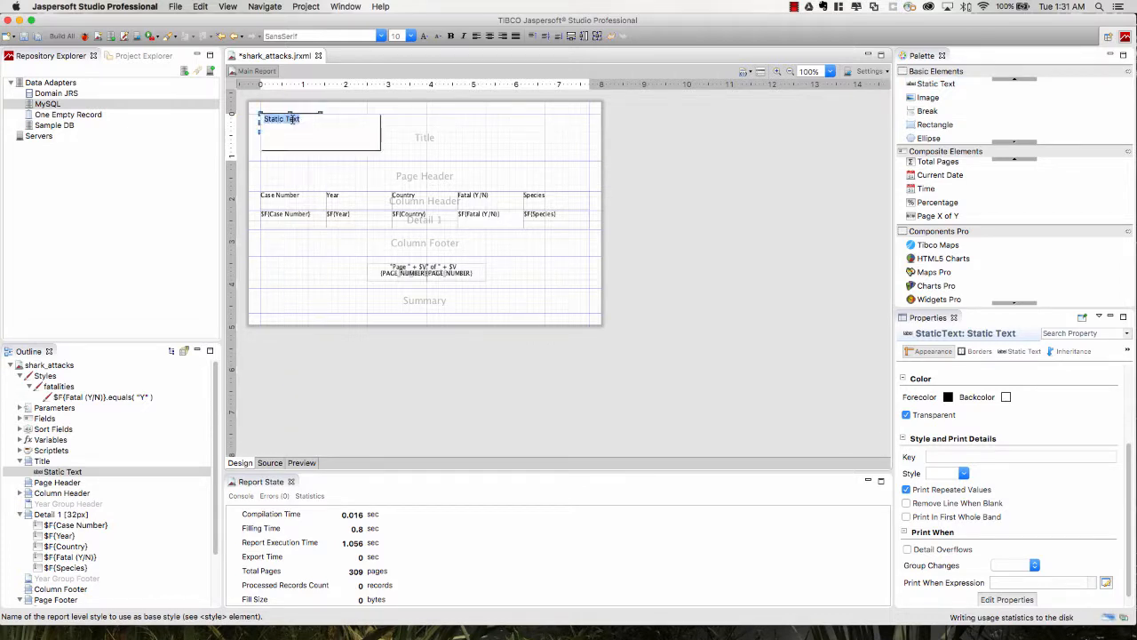
{"action": "type", "text": "History of Sha"}
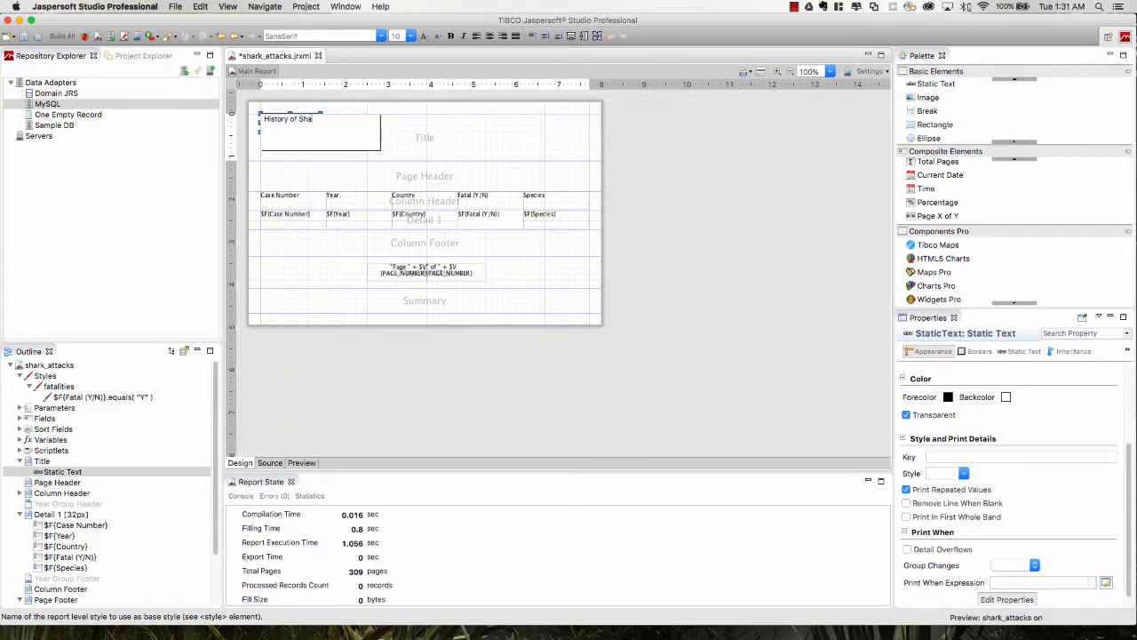
{"action": "type", "text": "rk Attacks"}
{"action": "left_click", "coordinate": [734, 170]}
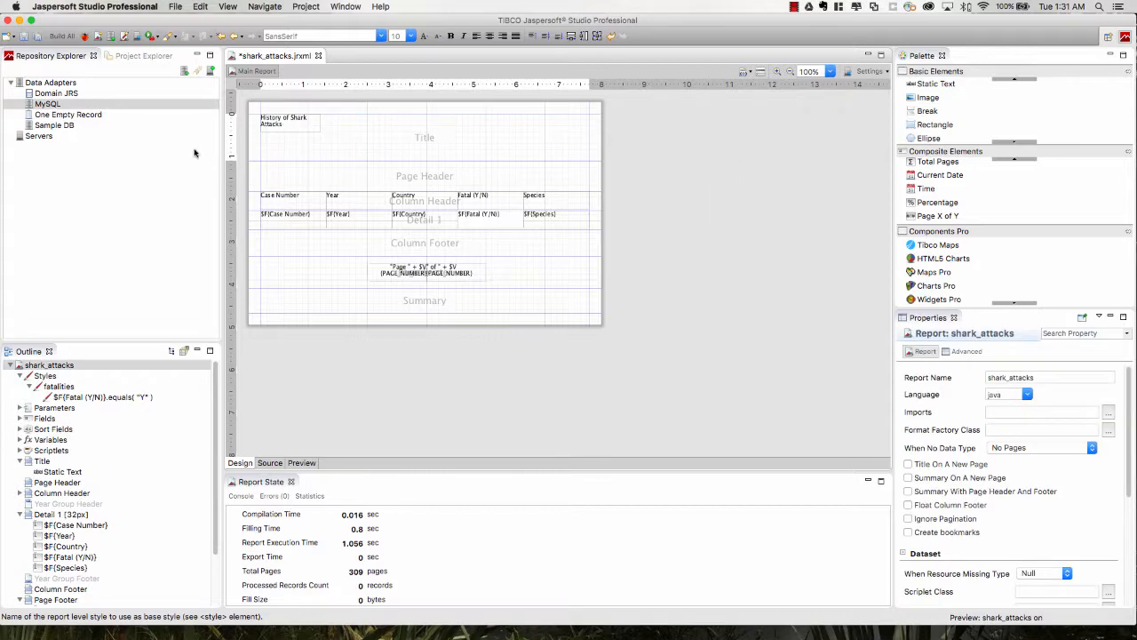
- Set the title text's font size to 28 and enlarge its box down to the bottom of the Title band
{"action": "left_click", "coordinate": [401, 37]}
{"action": "type", "text": "28"}
{"action": "key", "text": "Return"}
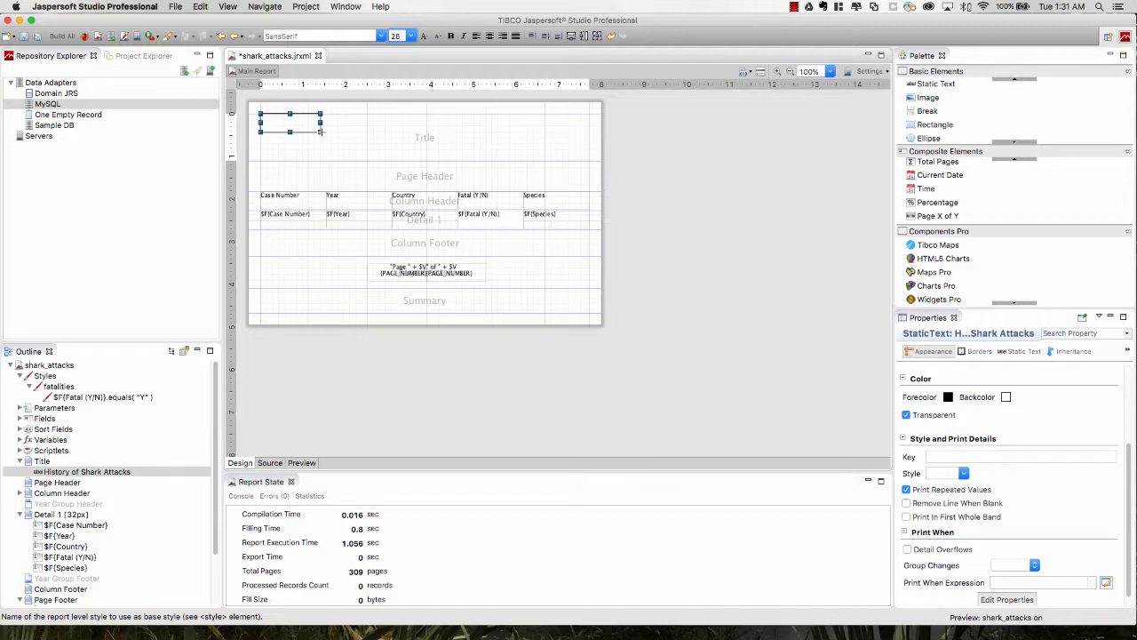
{"action": "left_click_drag", "start_coordinate": [321, 131], "coordinate": [393, 161]}
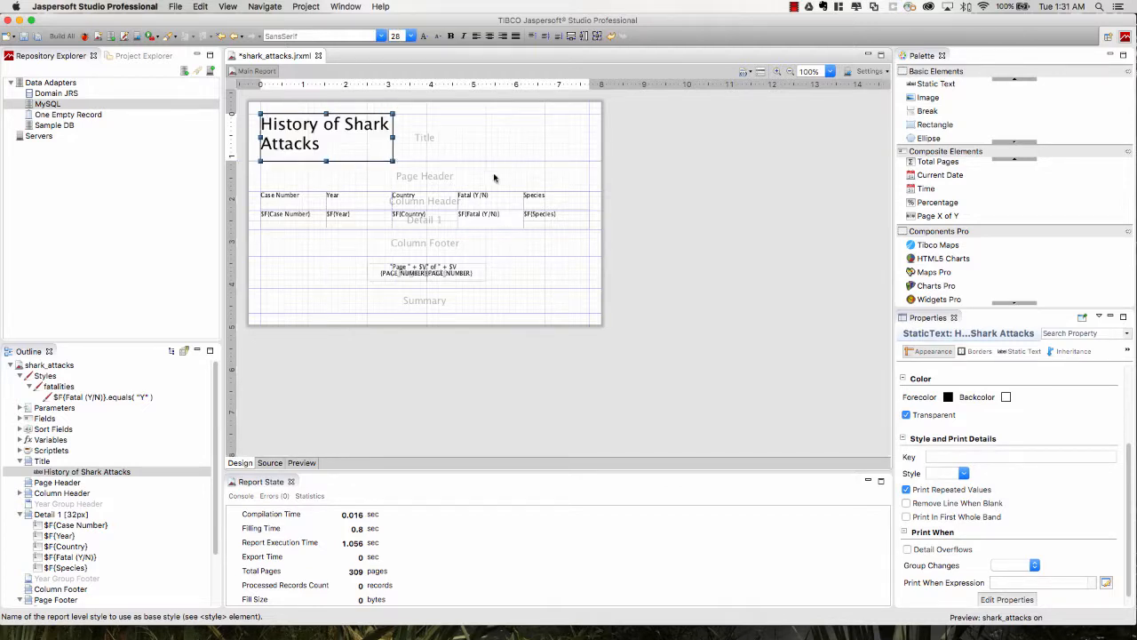
{"action": "left_click", "coordinate": [652, 194]}
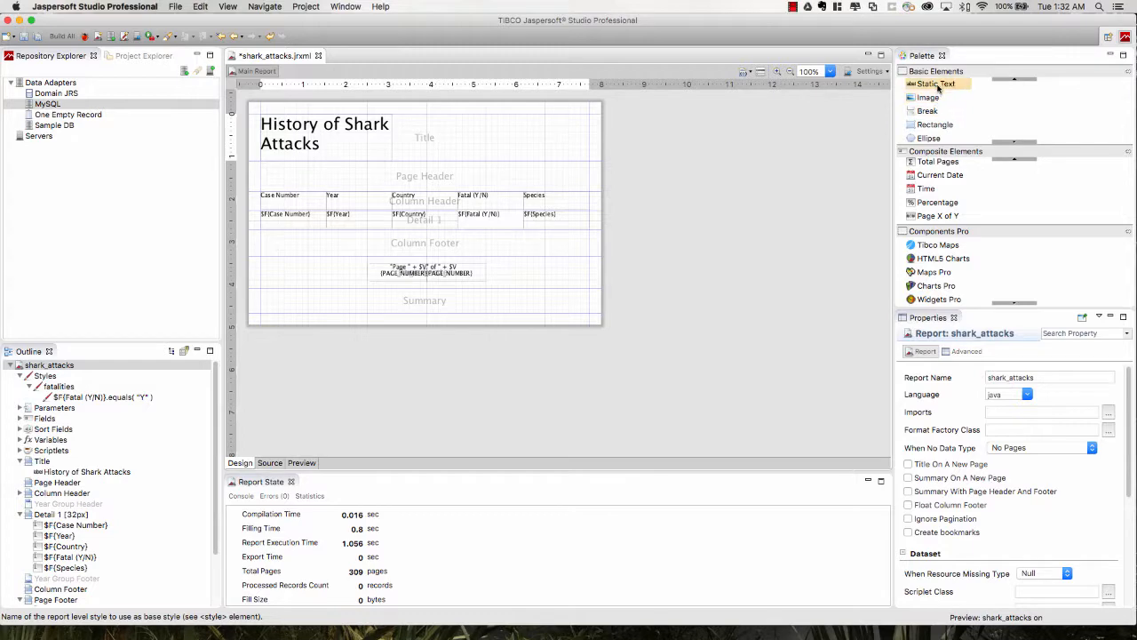
- Add a static text to the Page Header reading "This report is a historical outline of shark attacks highlighting those which were fatal"
{"action": "left_click_drag", "start_coordinate": [937, 86], "coordinate": [293, 173]}
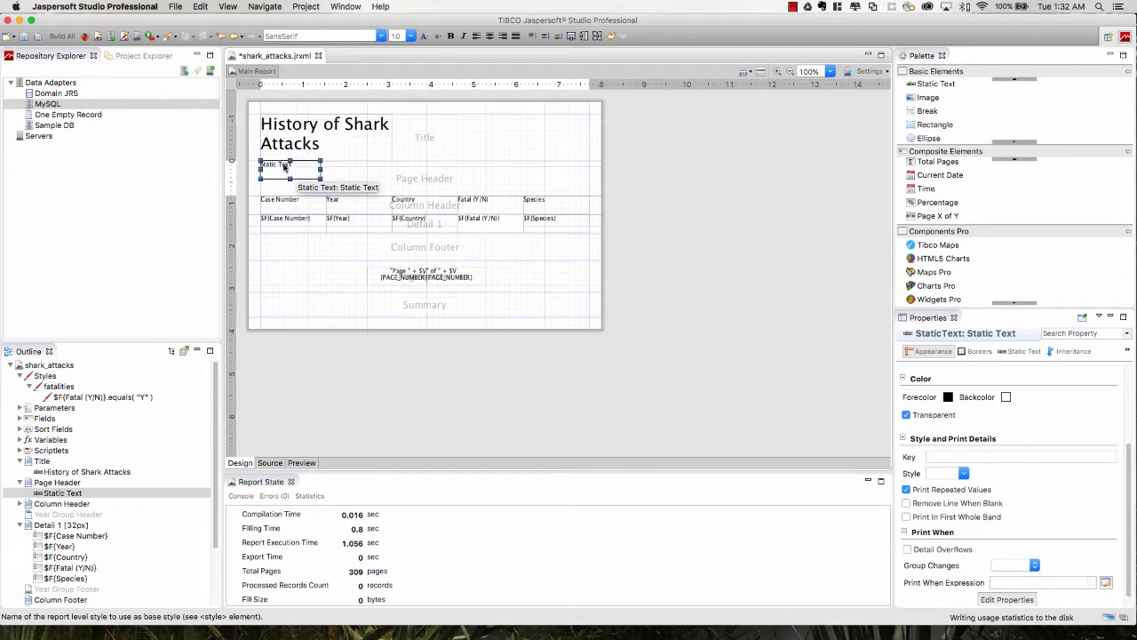
{"action": "double_click", "coordinate": [284, 166]}
{"action": "type", "text": "This report is a historical outline of shark attacks highlighting"}
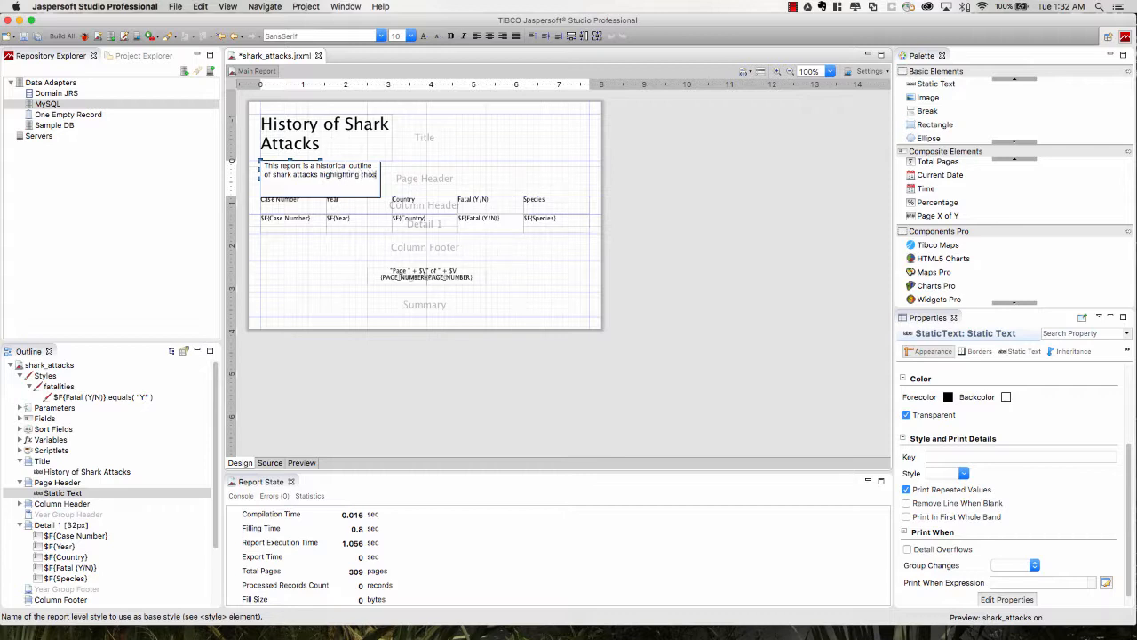
{"action": "type", "text": "e which were fatal"}
{"action": "left_click", "coordinate": [724, 255]}
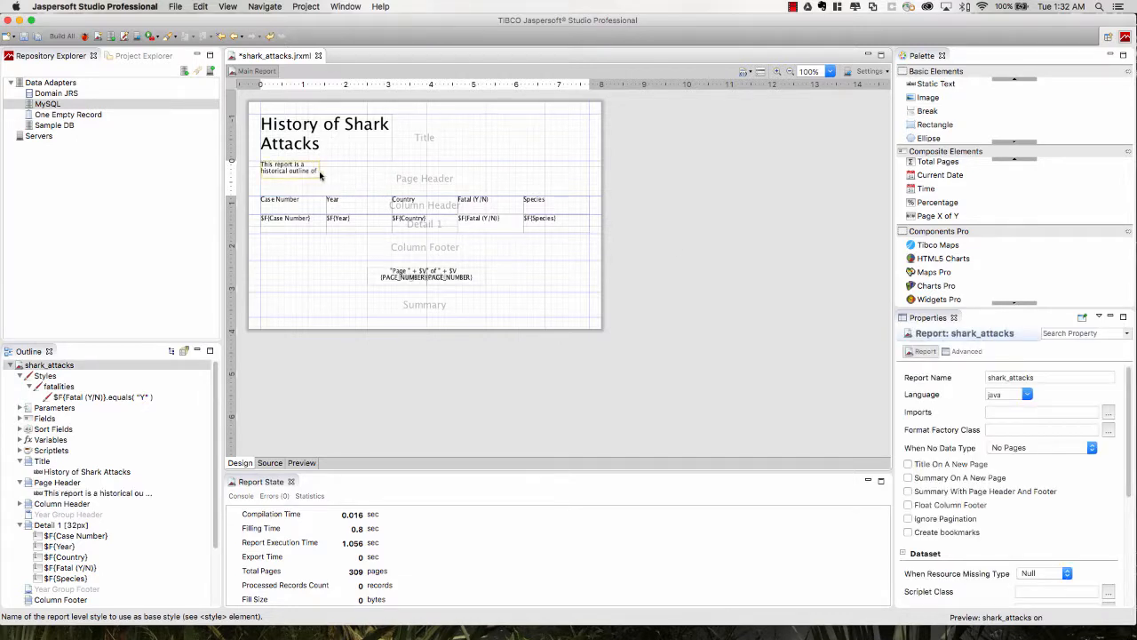
- Stretch the page header text box to the right margin and format its text at size 12, vertically centred
{"action": "left_click", "coordinate": [321, 173]}
{"action": "left_click_drag", "start_coordinate": [325, 171], "coordinate": [589, 168]}
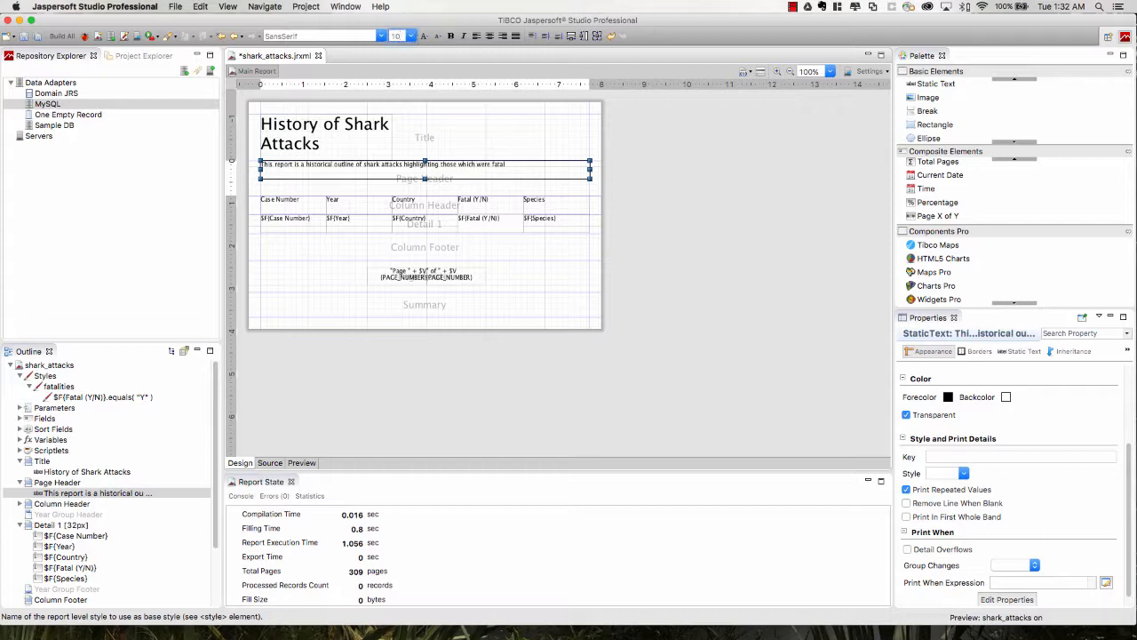
{"action": "type", "text": "12"}
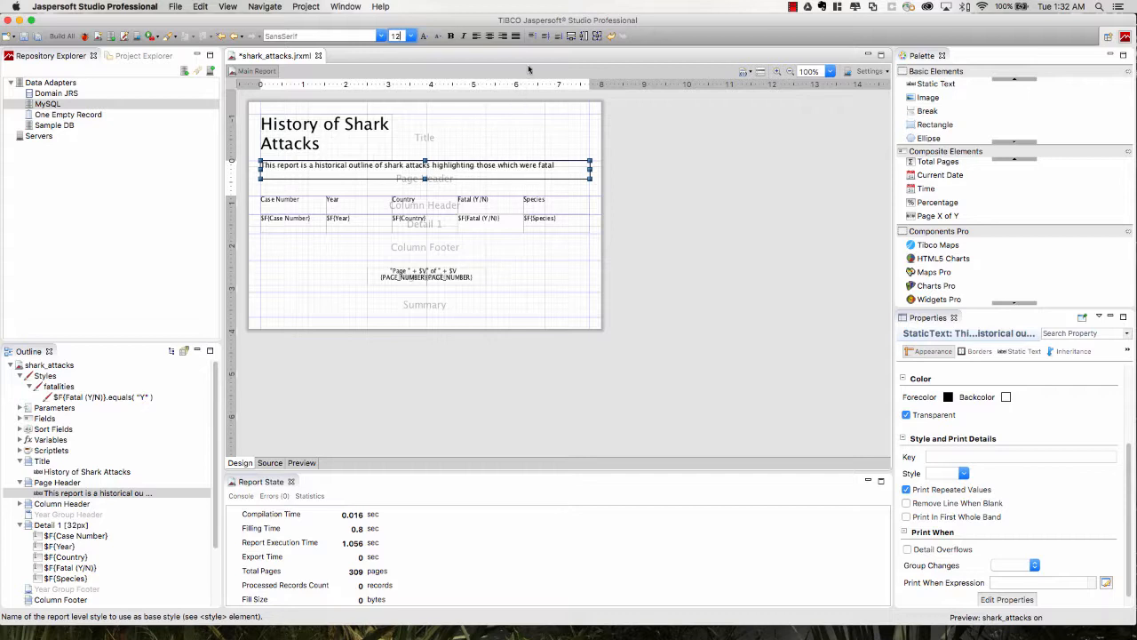
{"action": "left_click", "coordinate": [545, 36]}
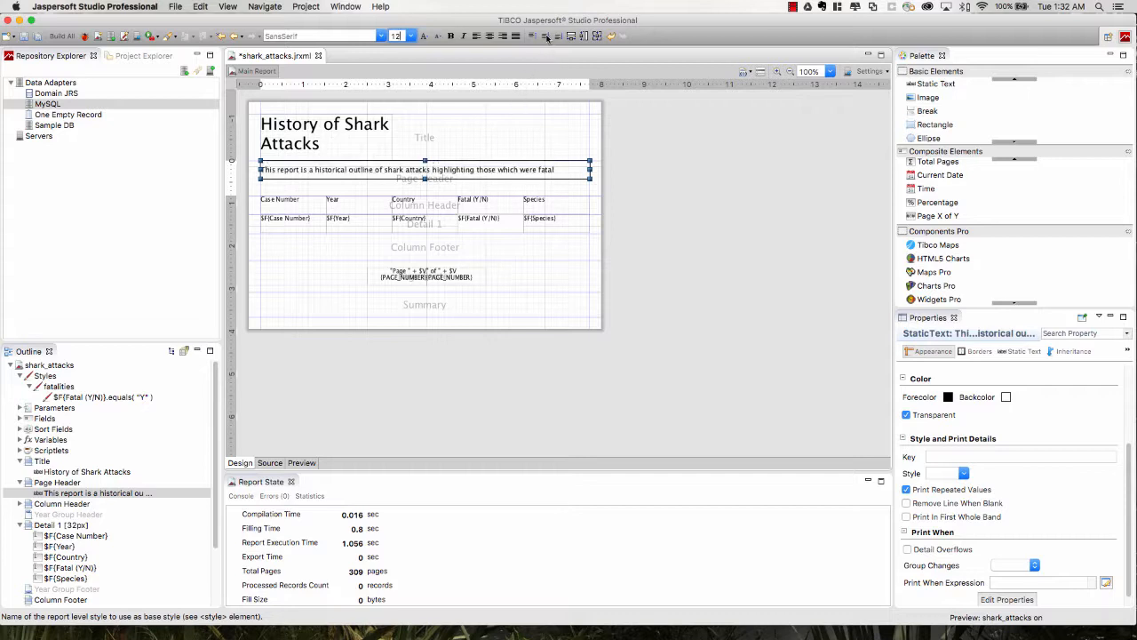
- Give the page header text a red backcolor and turn off its transparency
{"action": "left_click", "coordinate": [1006, 397]}
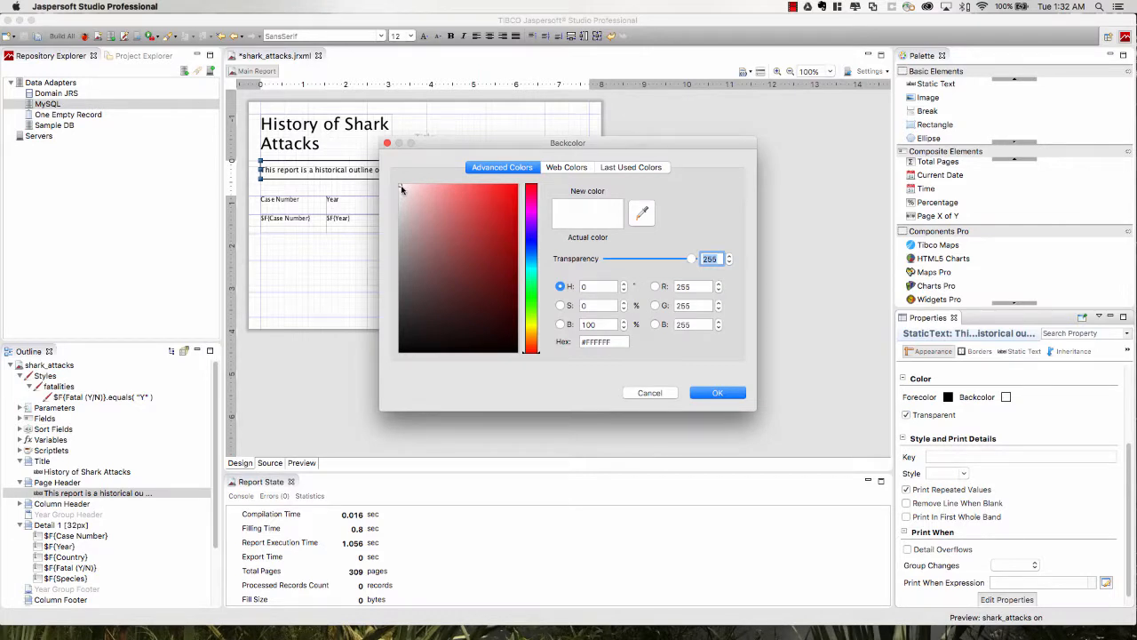
{"action": "left_click_drag", "start_coordinate": [400, 186], "coordinate": [474, 181]}
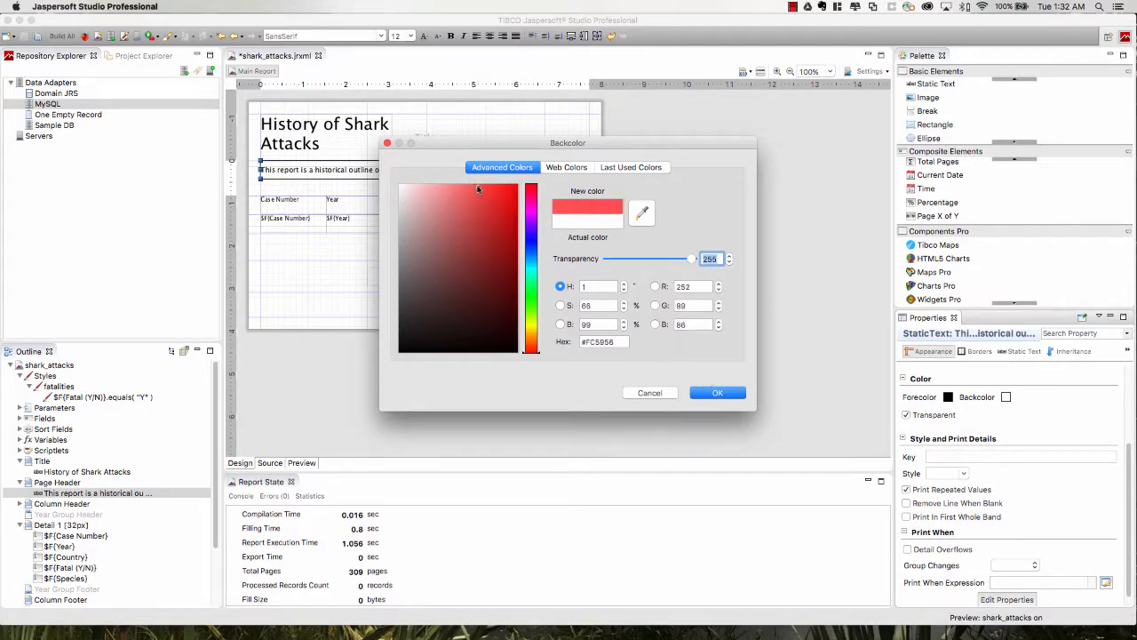
{"action": "left_click", "coordinate": [483, 187]}
{"action": "left_click", "coordinate": [722, 394]}
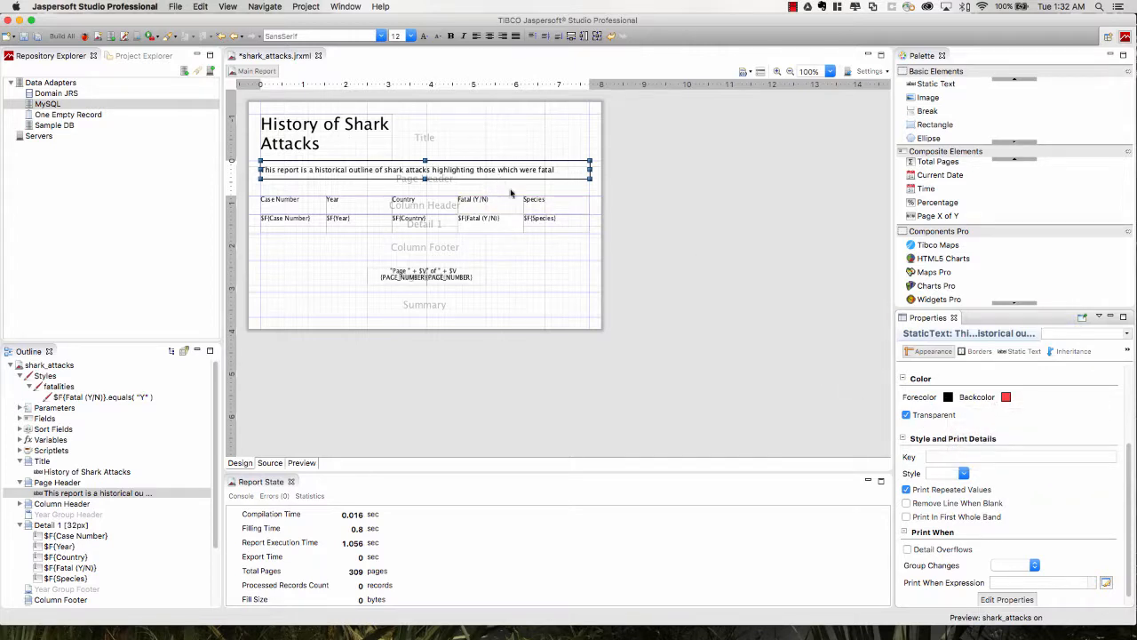
{"action": "left_click", "coordinate": [906, 415]}
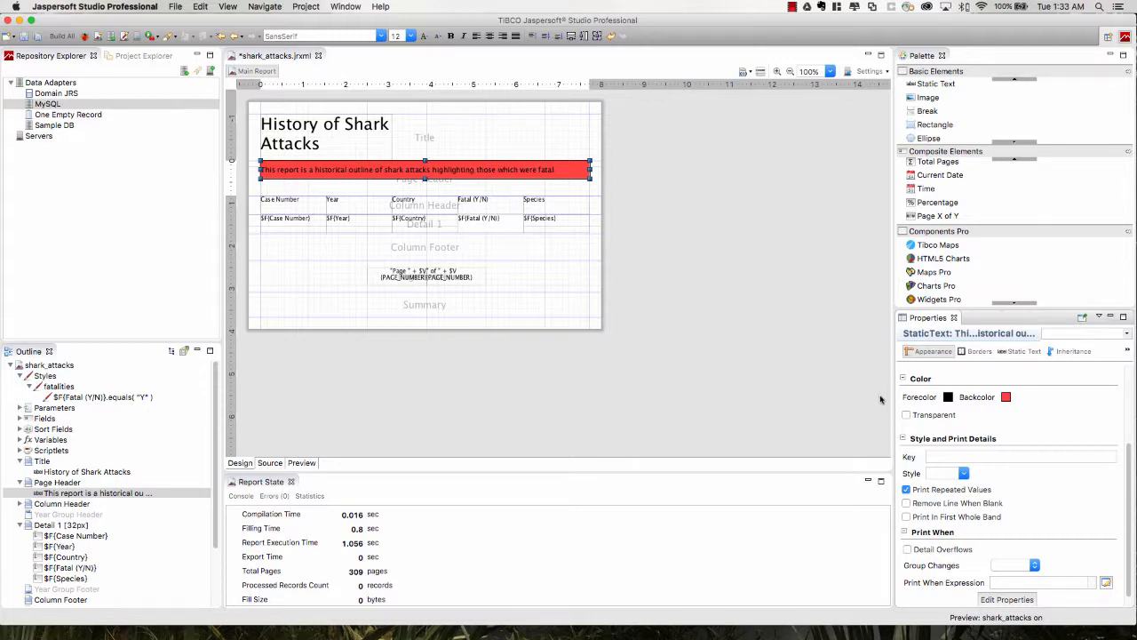
- Set the page header text's forecolor to white, #FFFFFF
{"action": "left_click", "coordinate": [948, 397]}
{"action": "left_click_drag", "start_coordinate": [453, 297], "coordinate": [376, 144]}
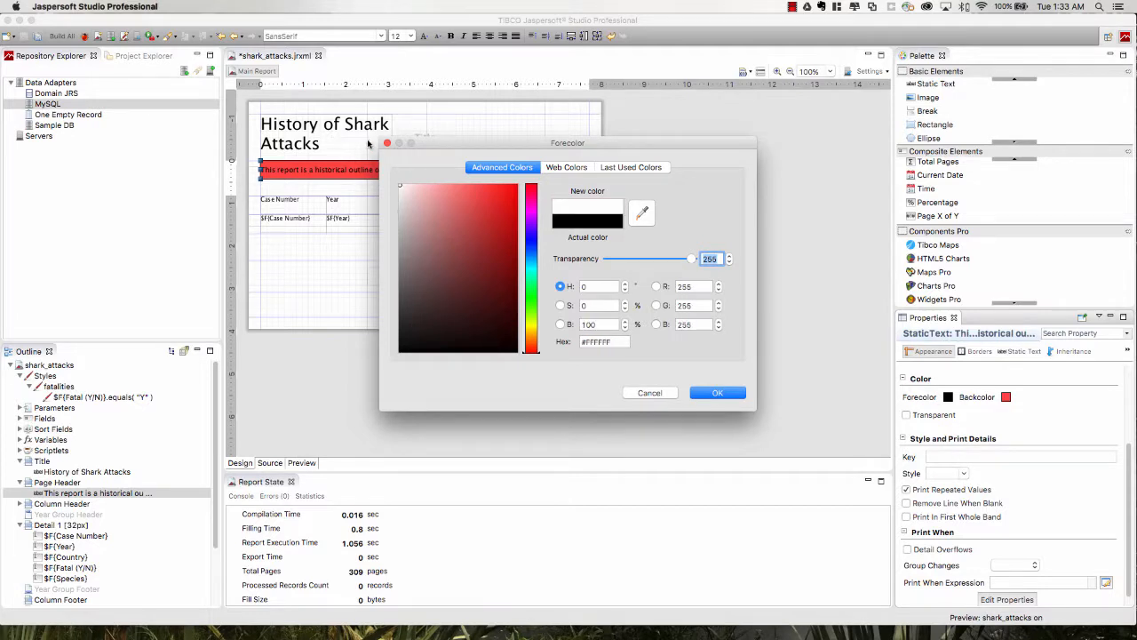
{"action": "left_click", "coordinate": [719, 394]}
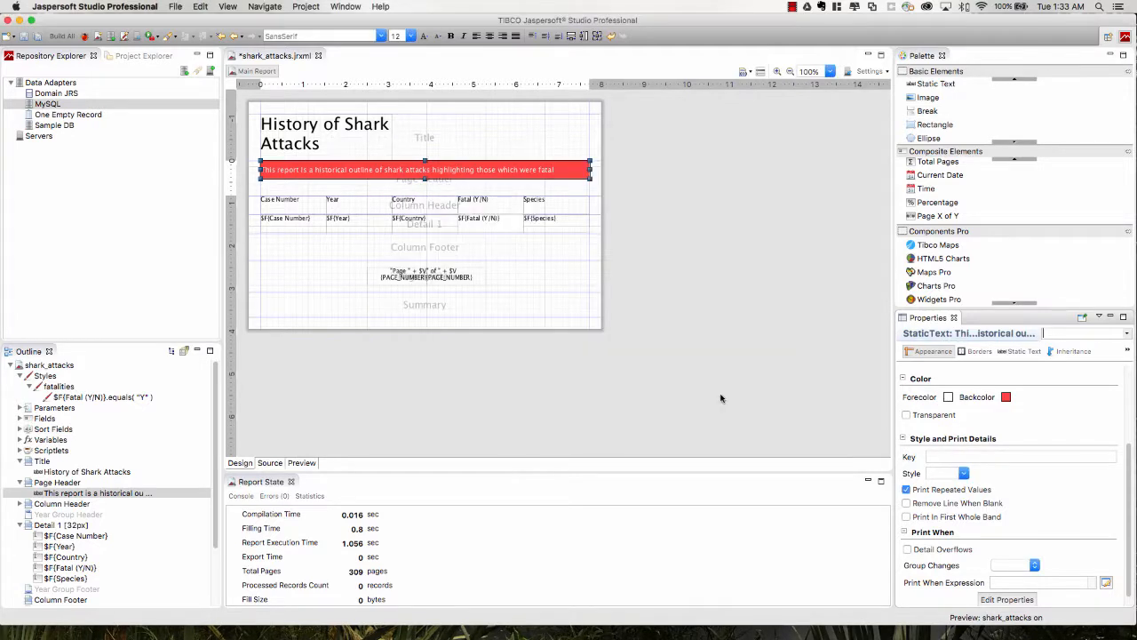
{"action": "left_click", "coordinate": [690, 304]}
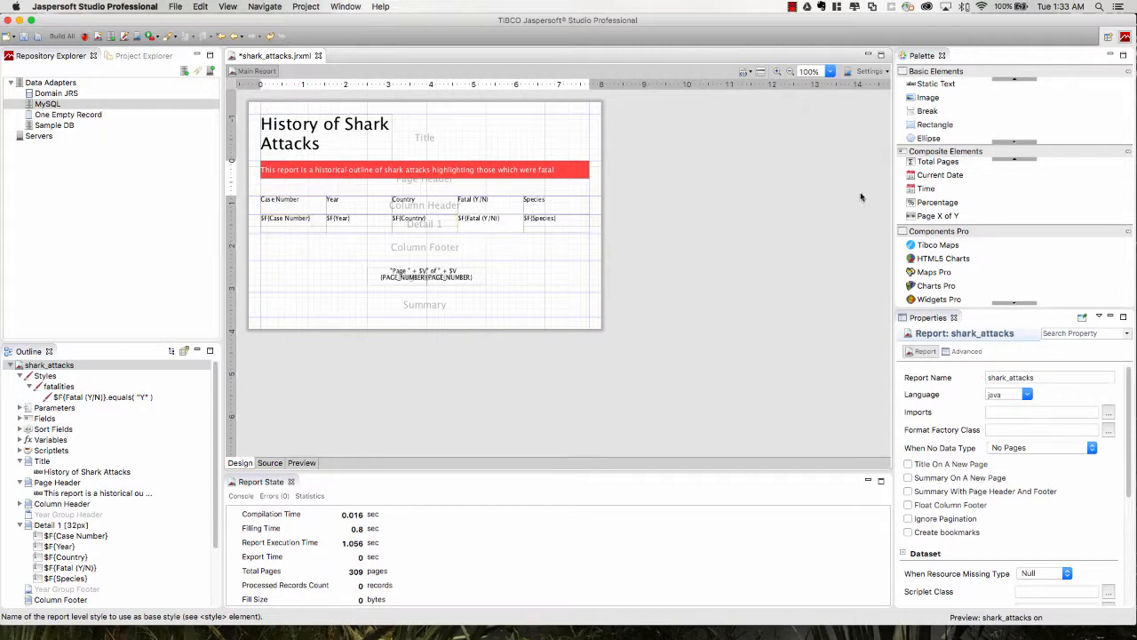
- Insert vicious_shark.png from the Desktop by absolute path at the Title band's right end and enlarge it to the band's full height
{"action": "left_click", "coordinate": [931, 98]}
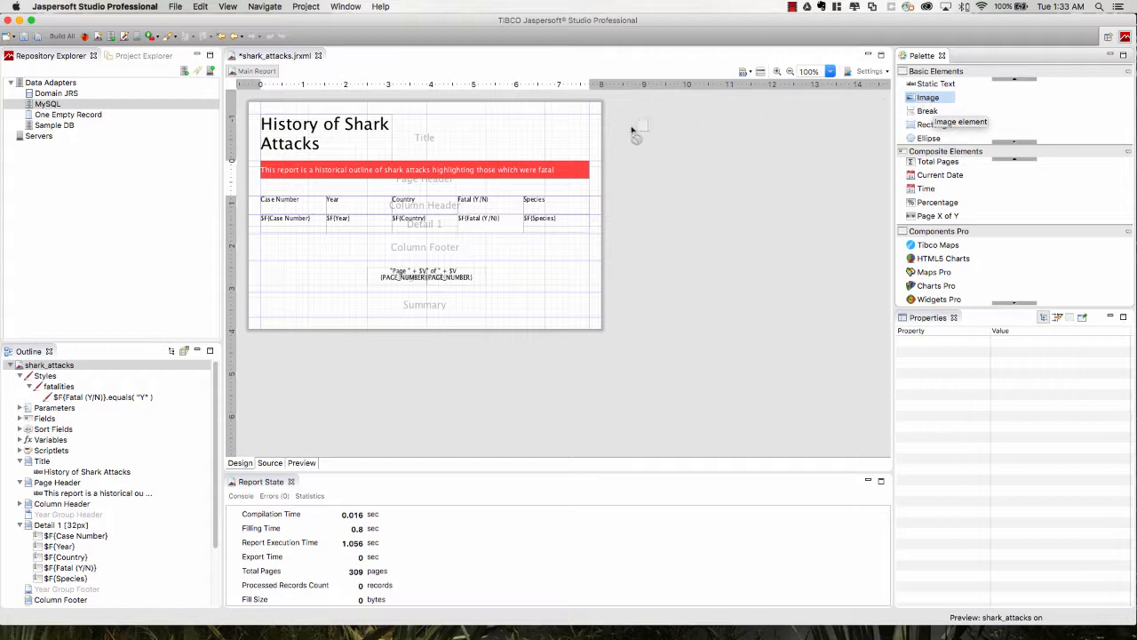
{"action": "left_click", "coordinate": [533, 133]}
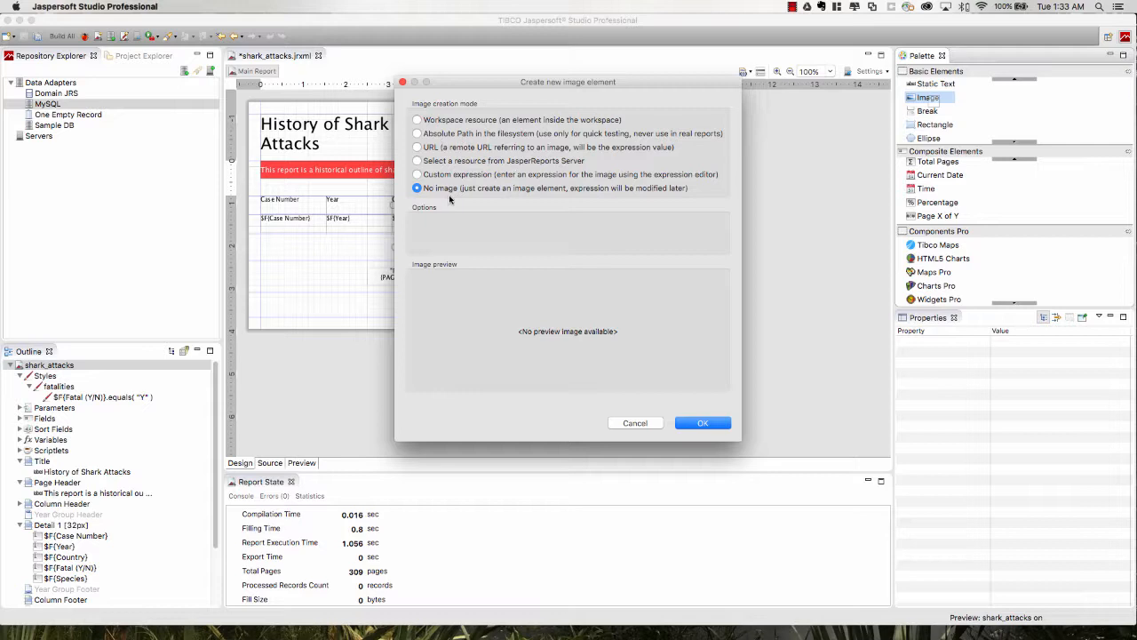
{"action": "left_click", "coordinate": [418, 134]}
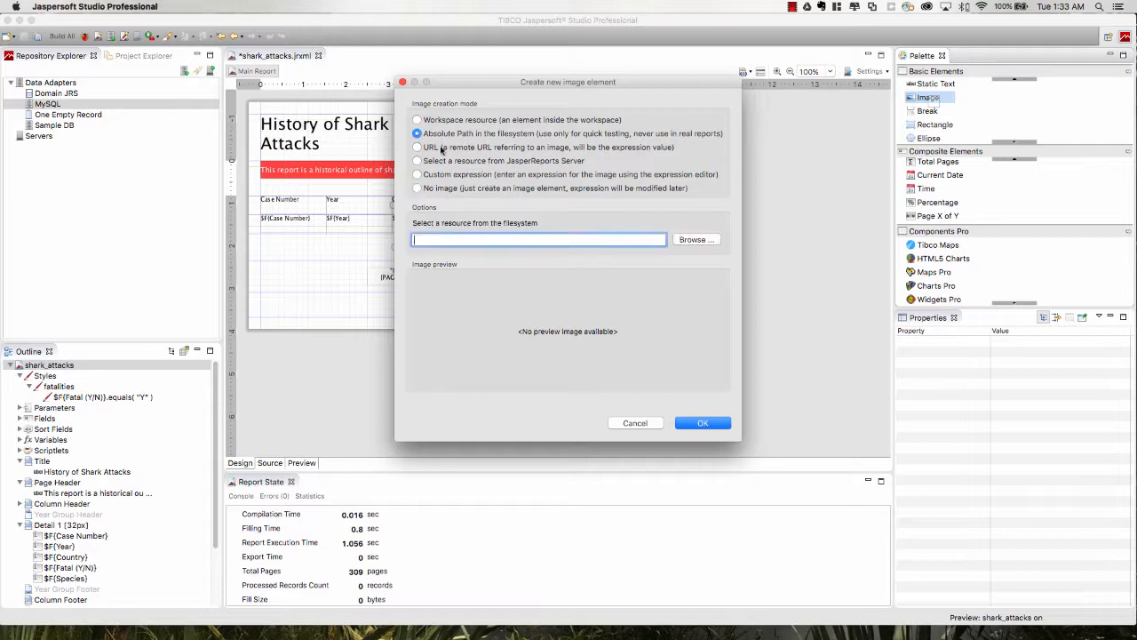
{"action": "left_click", "coordinate": [693, 244]}
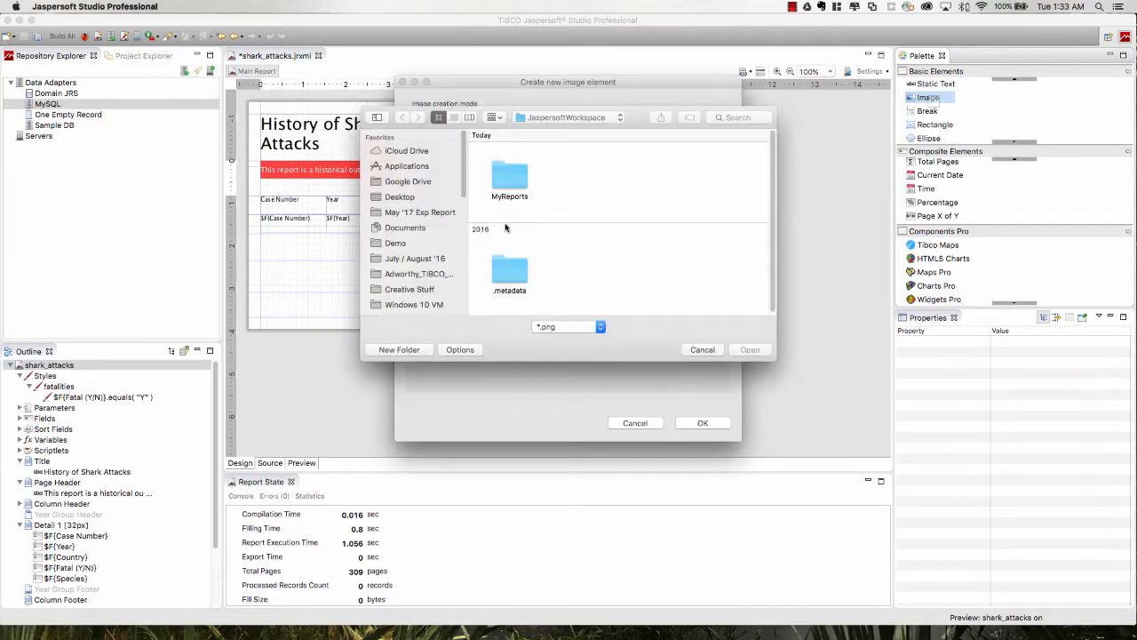
{"action": "left_click", "coordinate": [400, 197]}
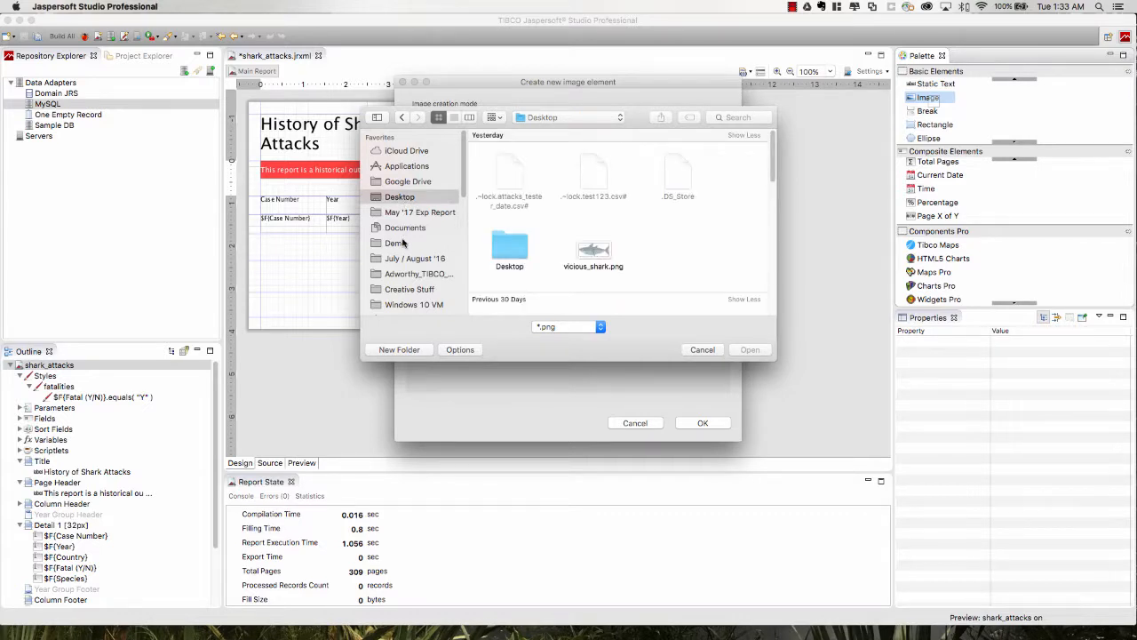
{"action": "left_click", "coordinate": [590, 249]}
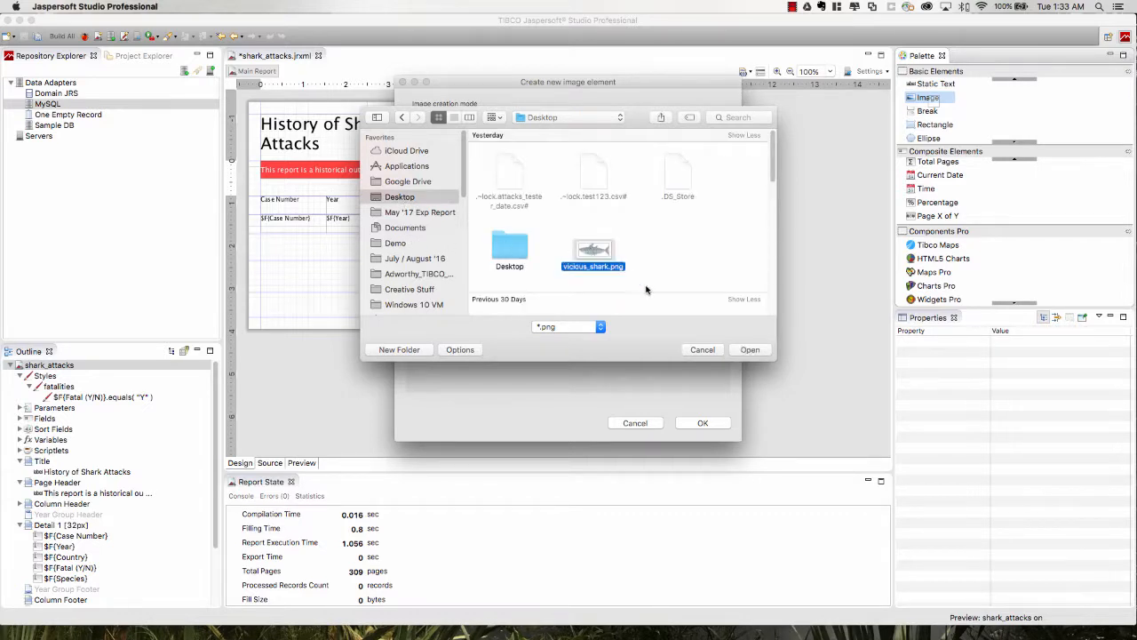
{"action": "left_click", "coordinate": [750, 350]}
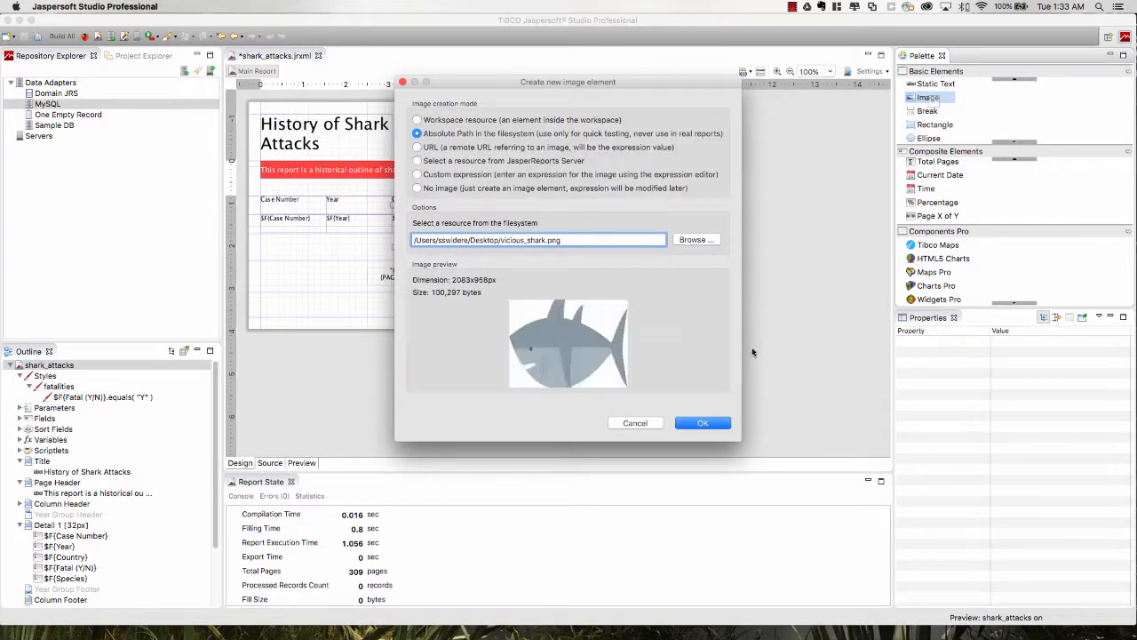
{"action": "left_click", "coordinate": [708, 422]}
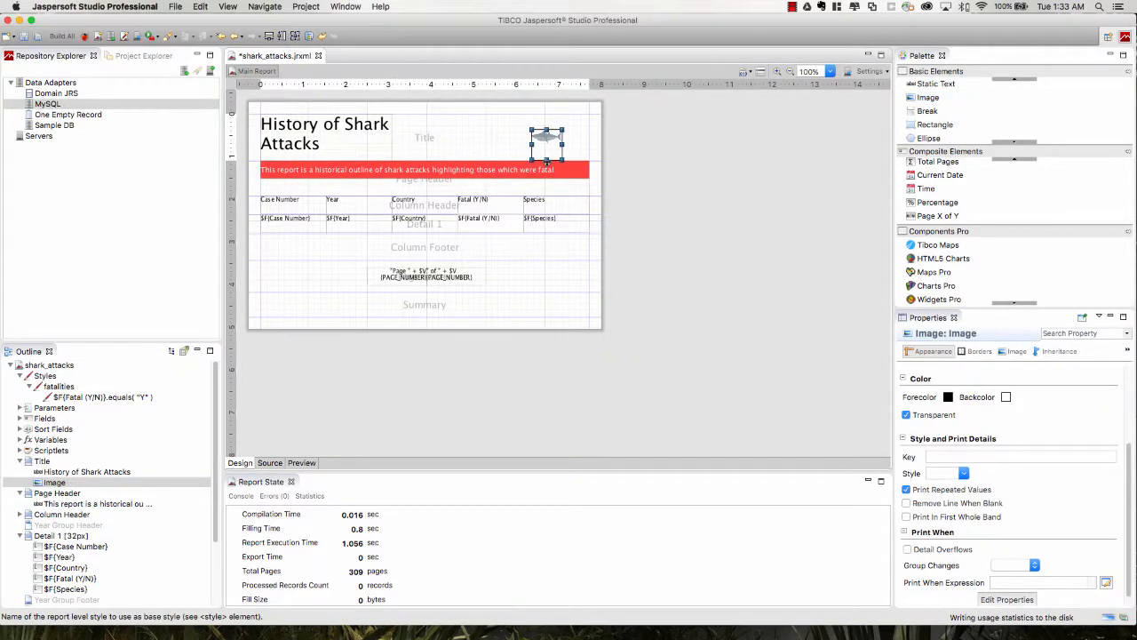
{"action": "left_click_drag", "start_coordinate": [547, 157], "coordinate": [493, 157]}
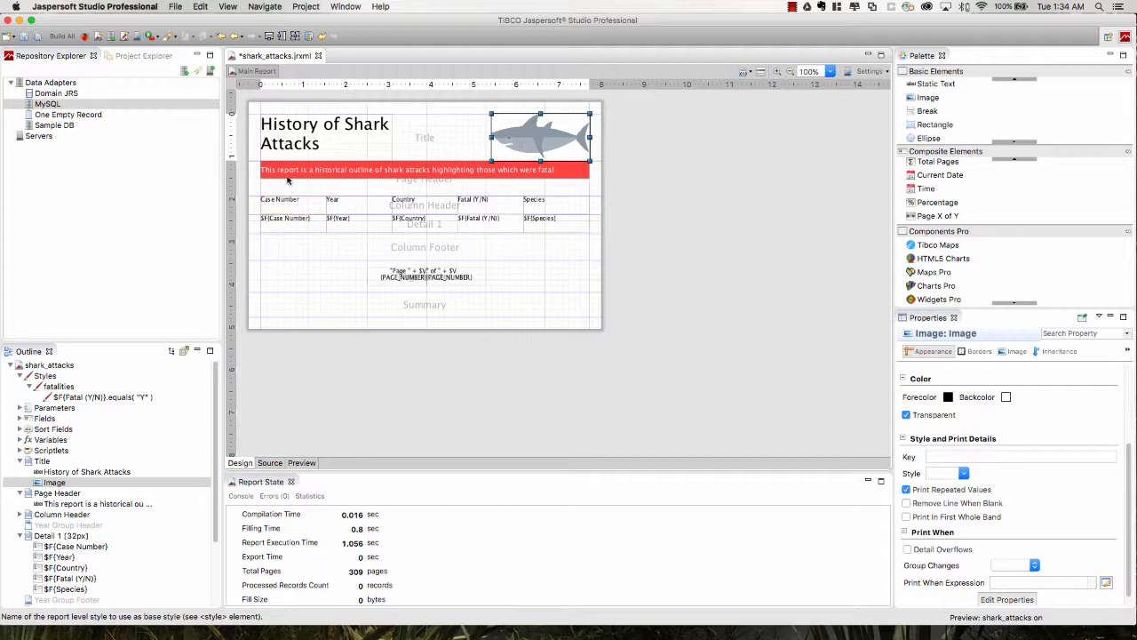
- Set the font of the title, page header text, all column headers and all detail fields to Avenir, leaving the image out
{"action": "left_click", "coordinate": [338, 159]}
{"action": "left_click", "coordinate": [356, 169], "text": "shift"}
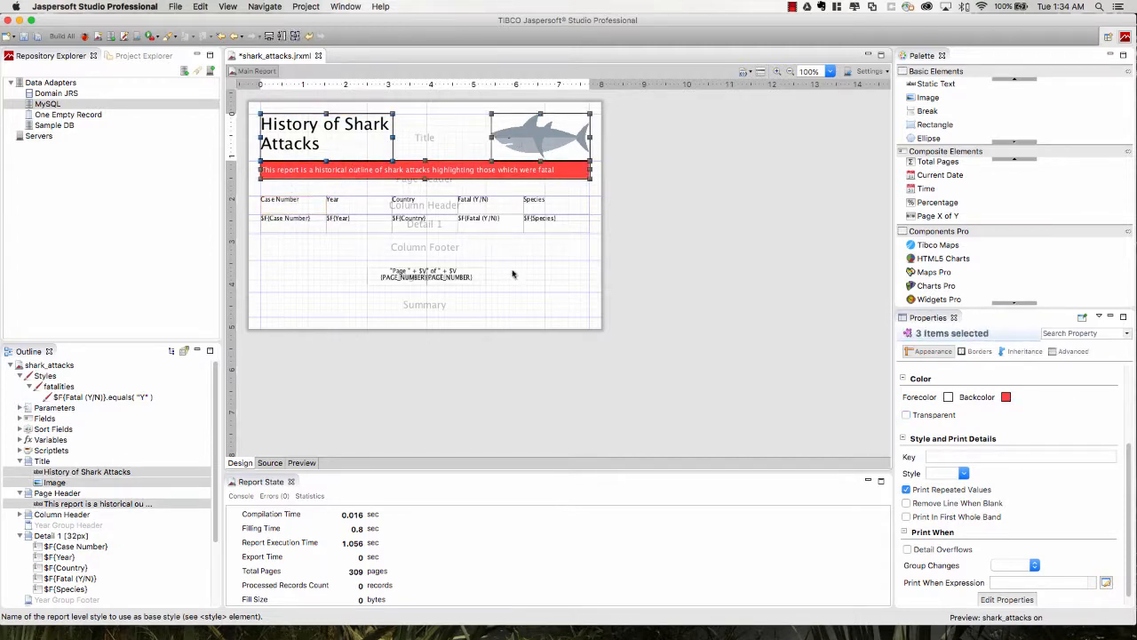
{"action": "left_click", "coordinate": [315, 206], "text": "shift"}
{"action": "left_click", "coordinate": [436, 221], "text": "shift"}
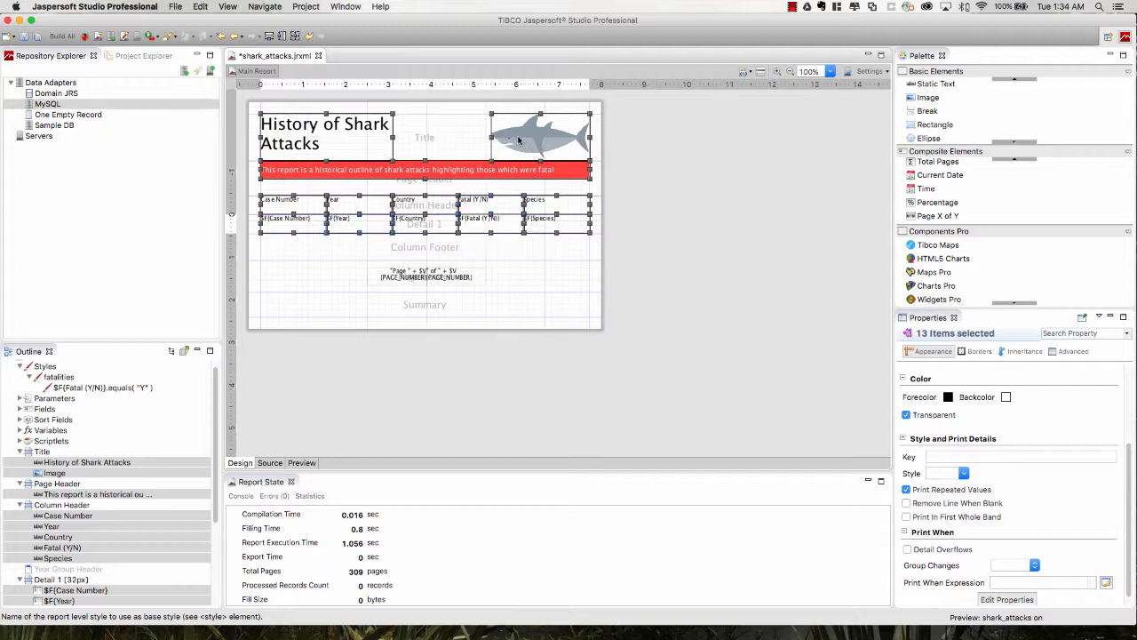
{"action": "left_click", "coordinate": [578, 151], "text": "super"}
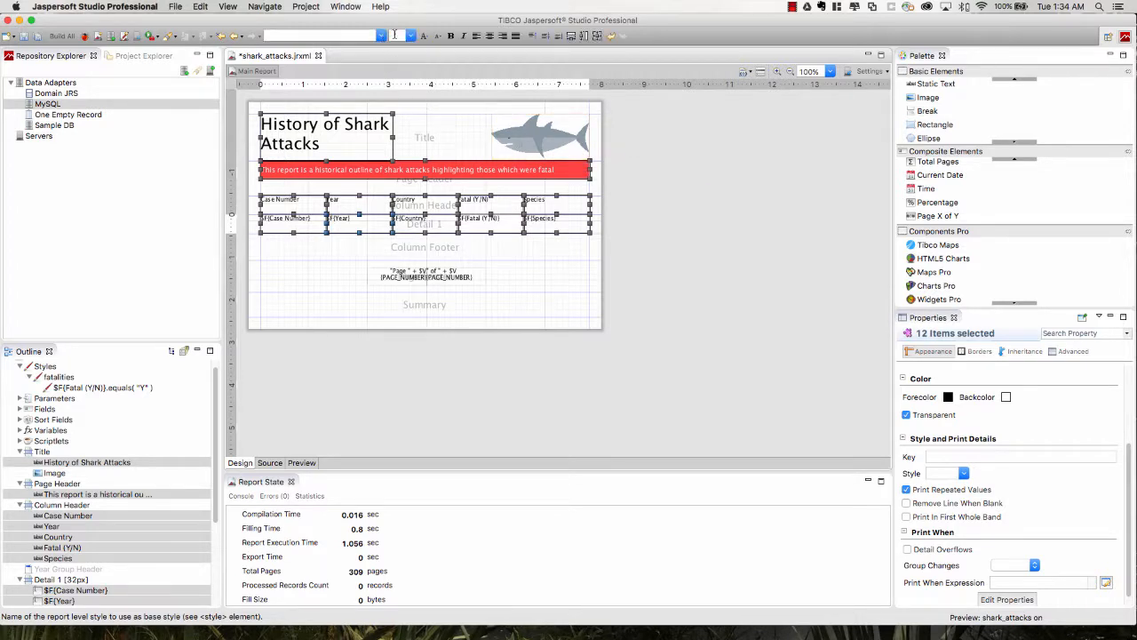
{"action": "left_click", "coordinate": [381, 36]}
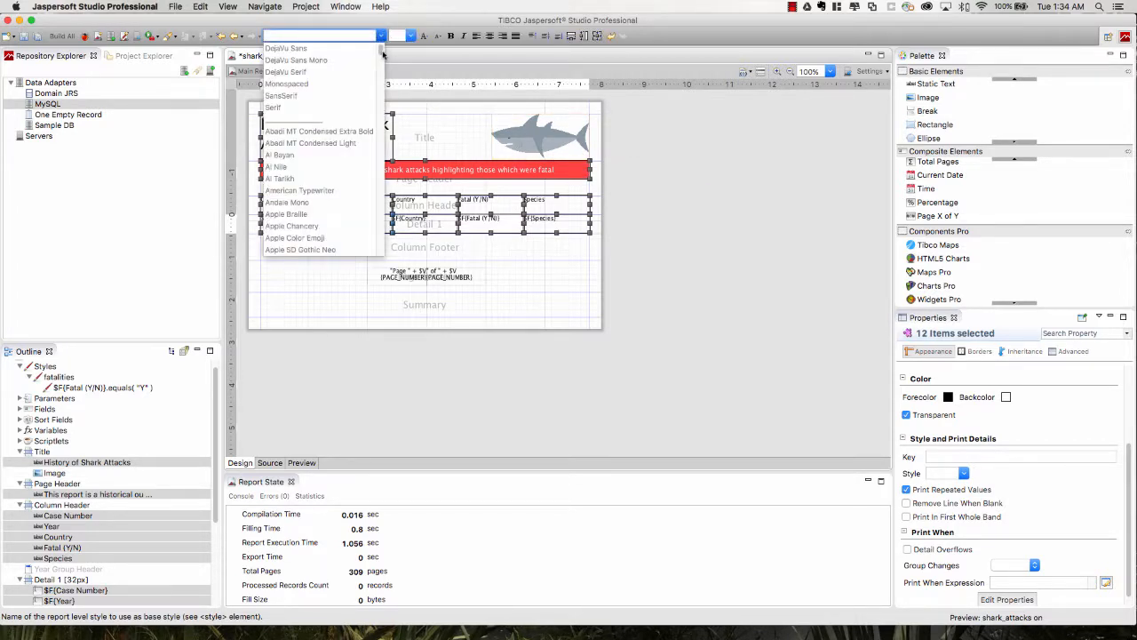
{"action": "scroll", "coordinate": [383, 61], "scroll_direction": "down", "scroll_amount": 2}
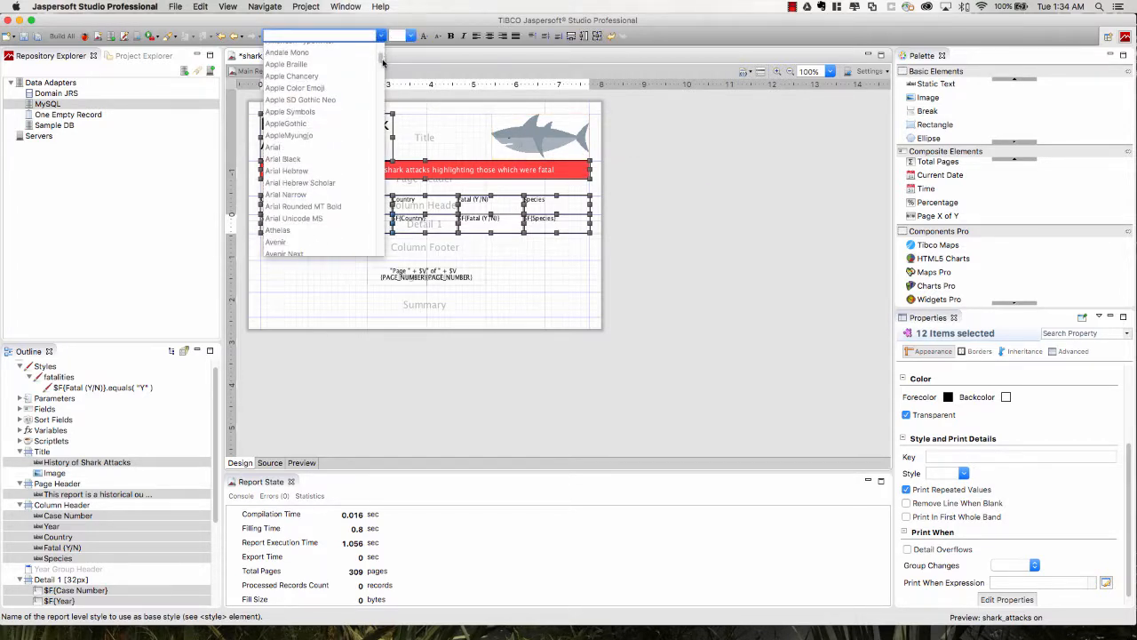
{"action": "left_click", "coordinate": [280, 242]}
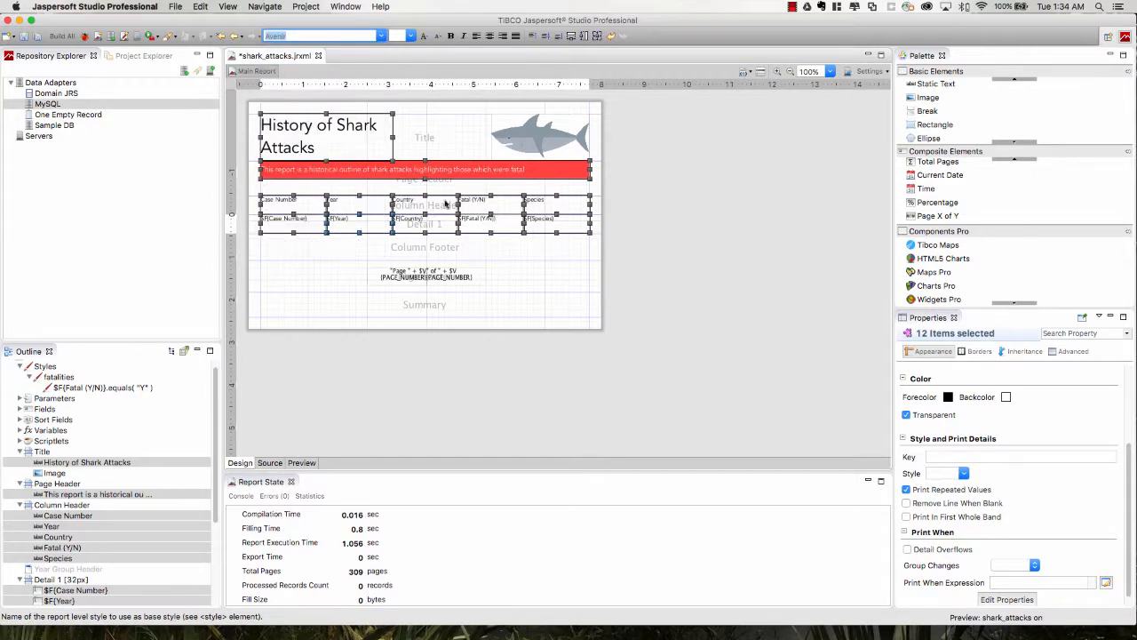
{"action": "left_click", "coordinate": [700, 259]}
- Vertically centre the text of all five fields in the Detail band
{"action": "left_click", "coordinate": [271, 222]}
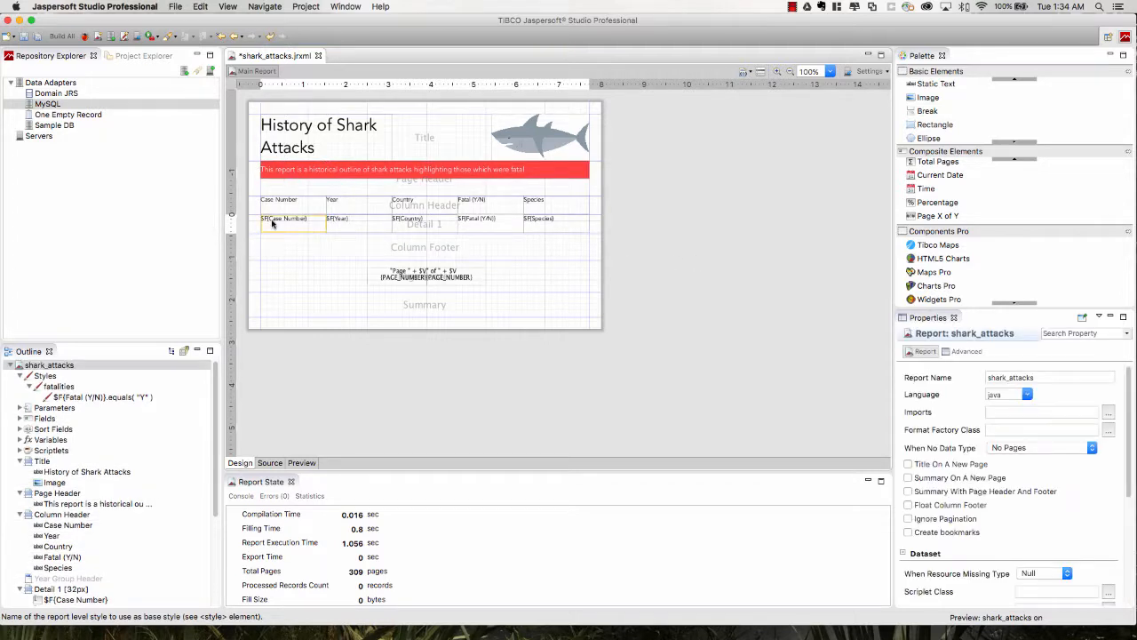
{"action": "left_click", "coordinate": [539, 233], "text": "shift"}
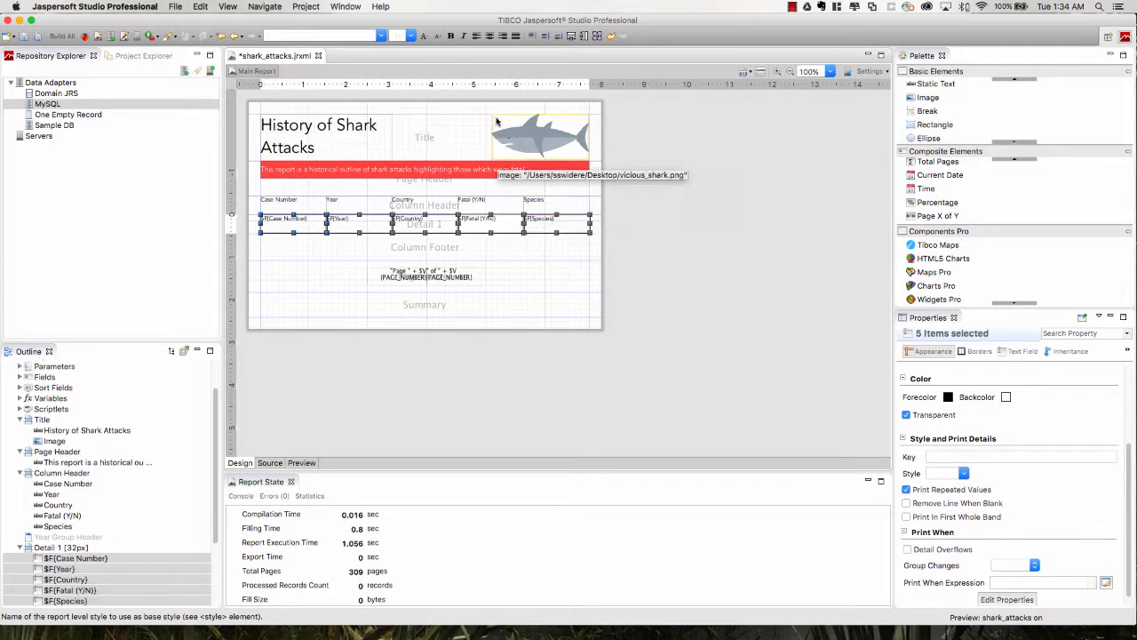
{"action": "left_click", "coordinate": [545, 37]}
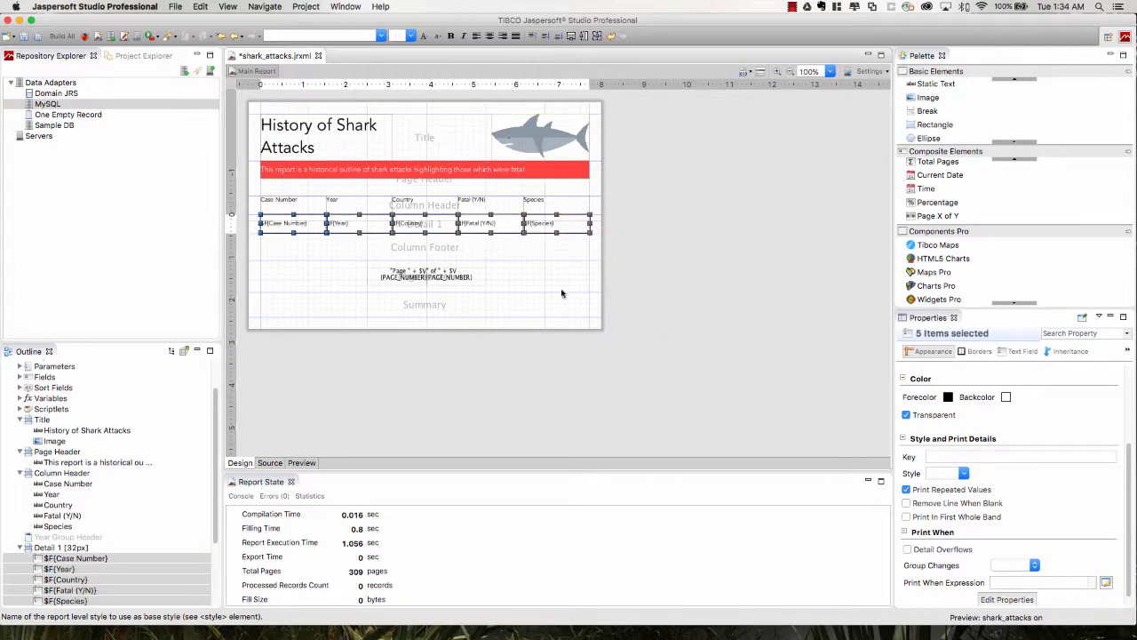
- Make the red page header text box slightly taller by extending its lower edge, and preview the report
{"action": "left_click", "coordinate": [429, 182]}
{"action": "left_click_drag", "start_coordinate": [425, 184], "coordinate": [425, 185]}
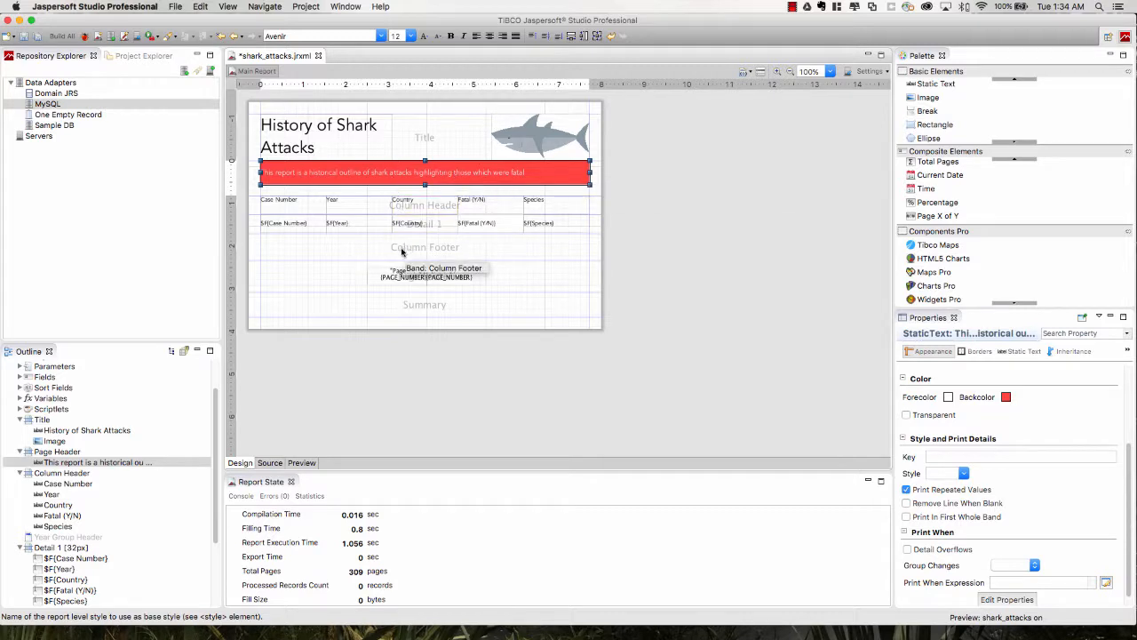
{"action": "left_click", "coordinate": [301, 463]}
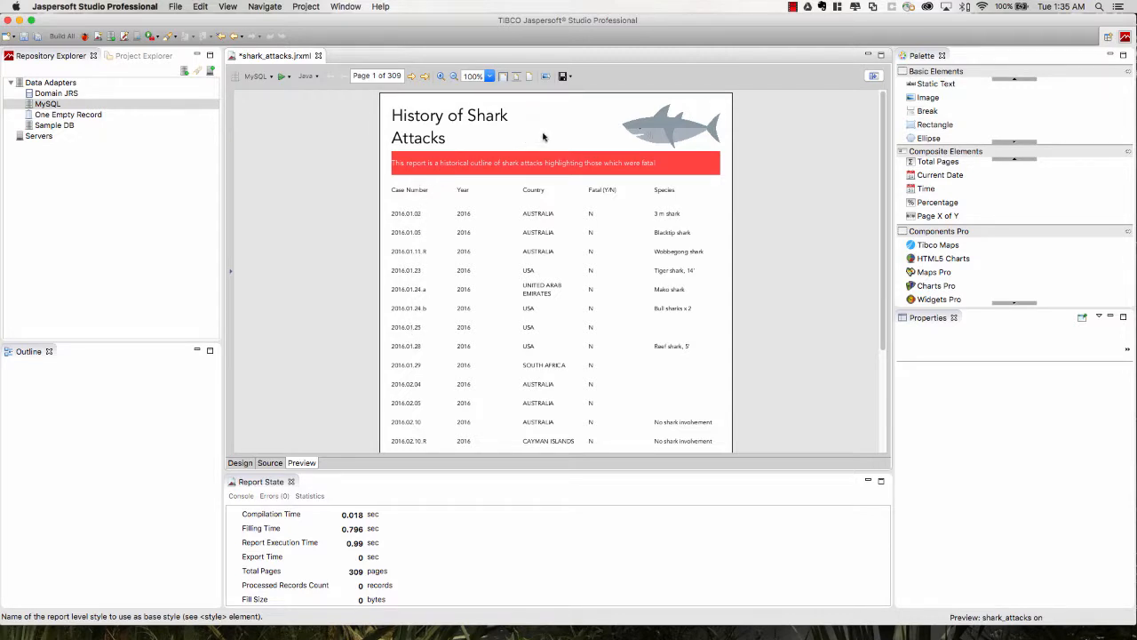
- Export the previewed report as a PDF named shark_attacks.pdf into the Demo folder
{"action": "left_click", "coordinate": [570, 79]}
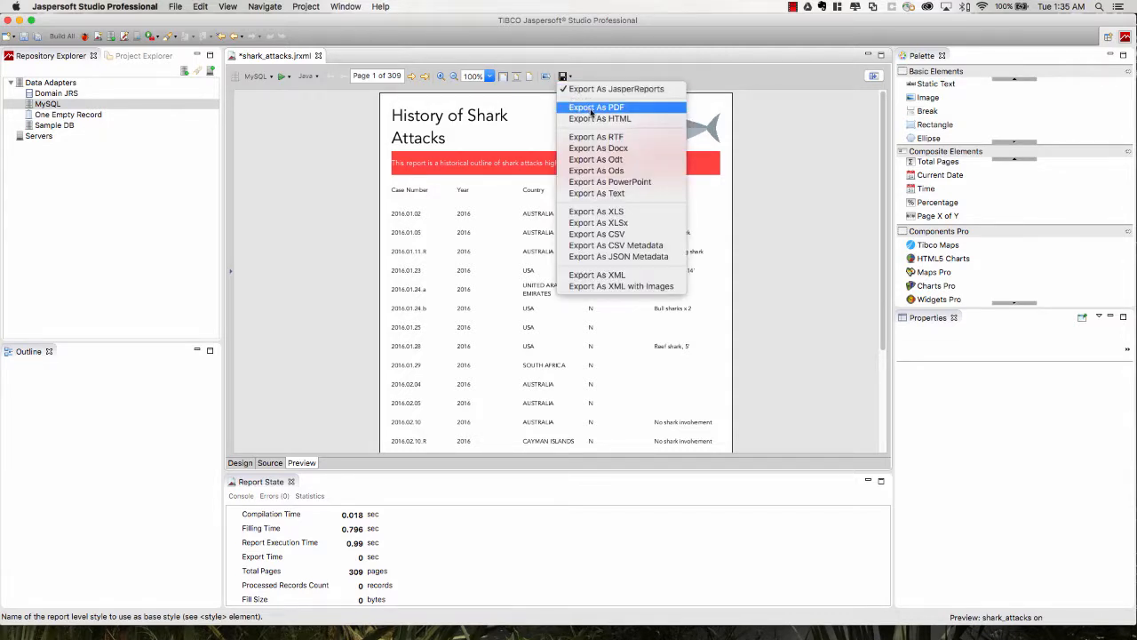
{"action": "left_click", "coordinate": [591, 109]}
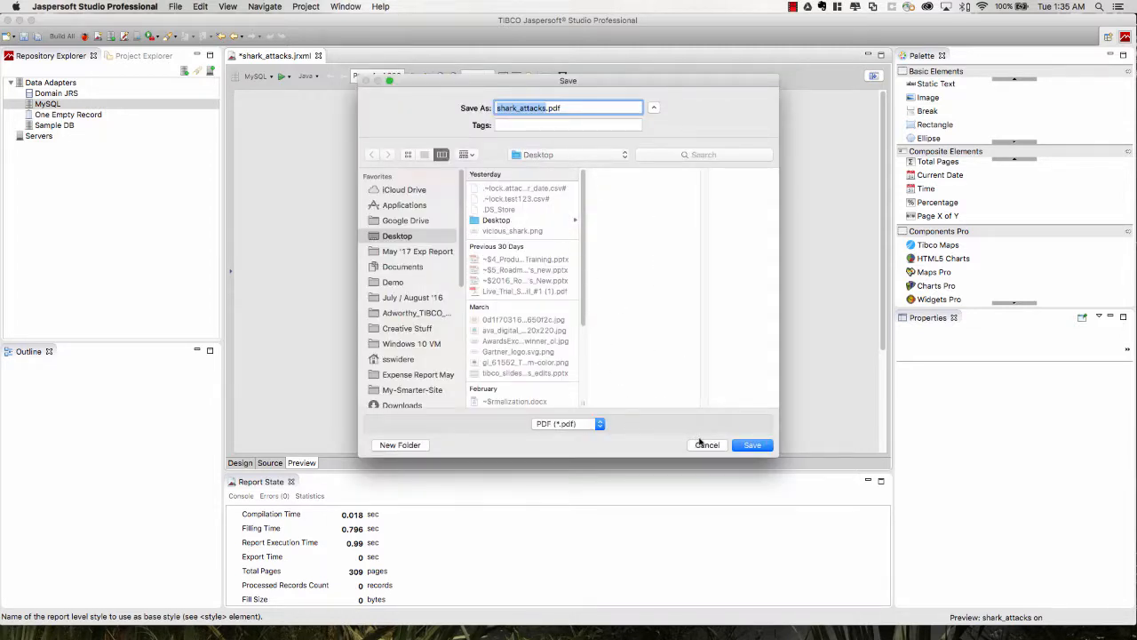
{"action": "left_click", "coordinate": [405, 284]}
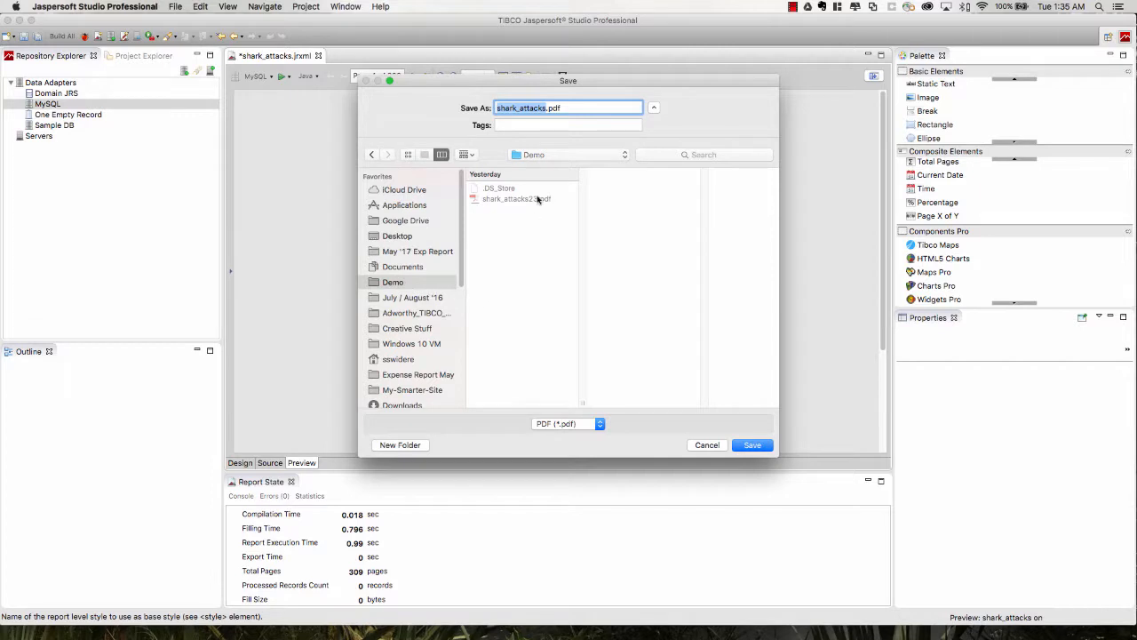
{"action": "left_click", "coordinate": [749, 447]}
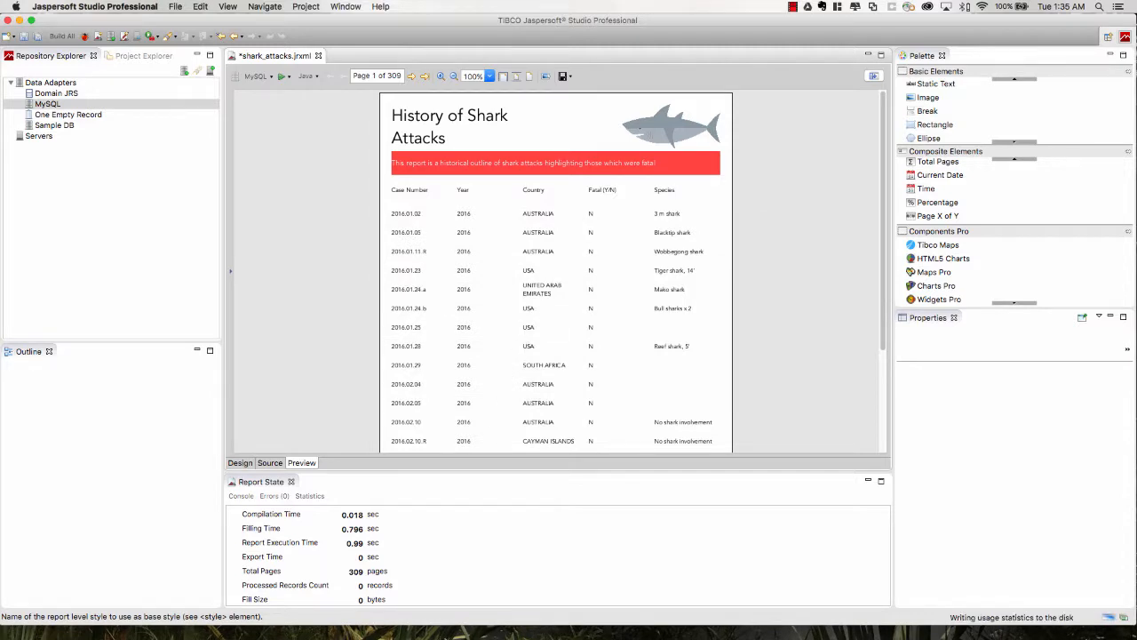
- Switch to Finder, open shark_attacks.pdf from the Demo folder in Acrobat, and dismiss the assistive reading dialog
{"action": "left_click", "coordinate": [396, 632]}
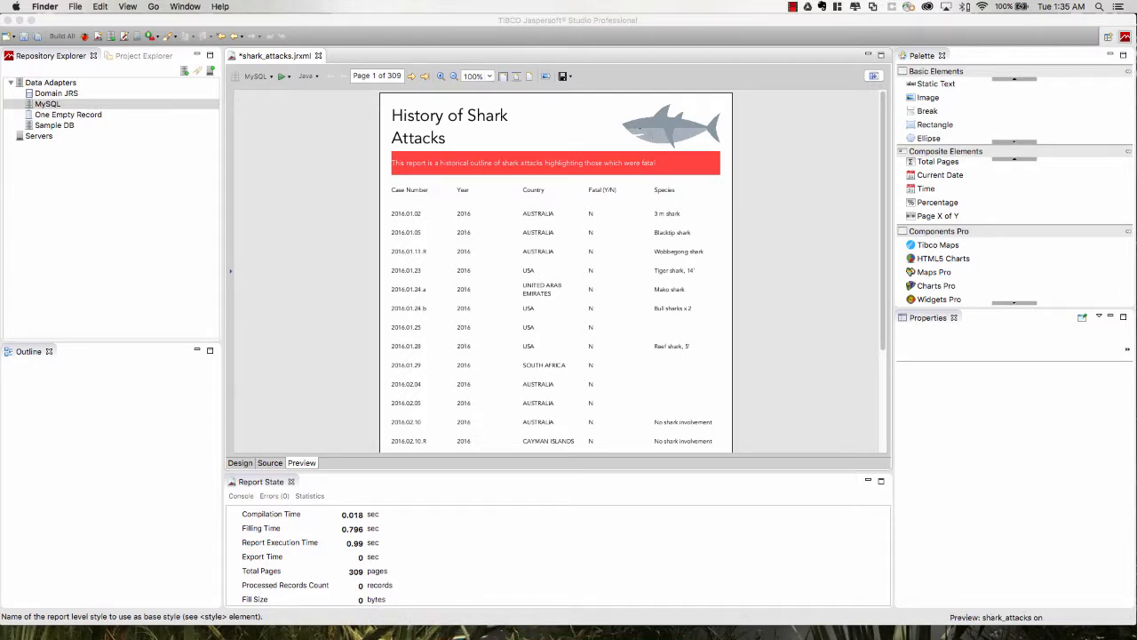
{"action": "left_click_drag", "start_coordinate": [1136, 270], "coordinate": [1014, 261]}
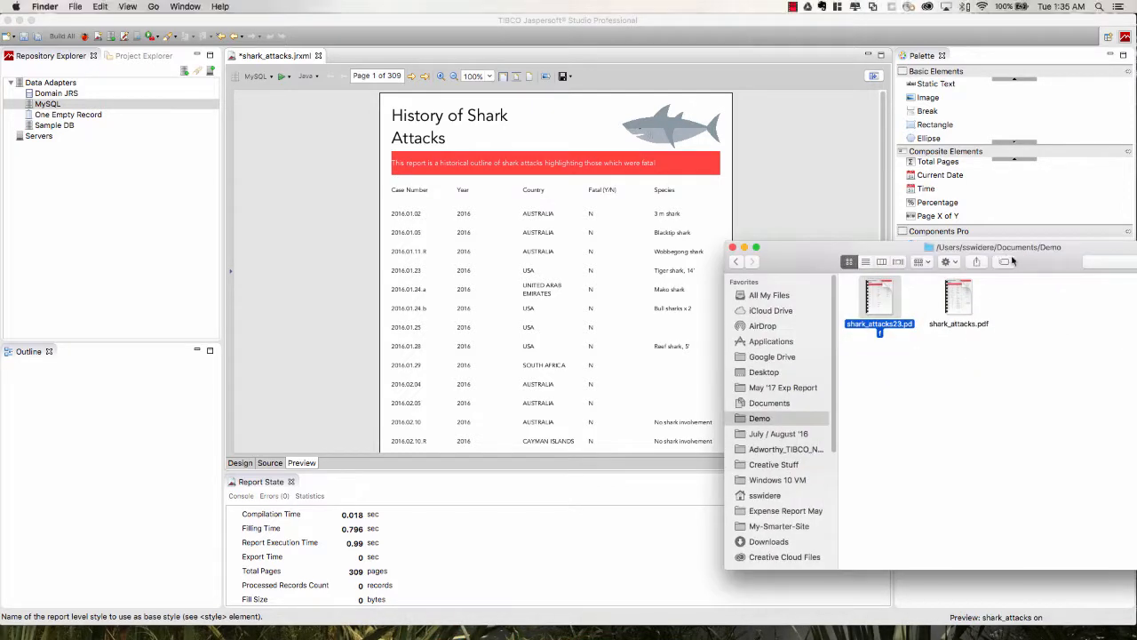
{"action": "double_click", "coordinate": [962, 291]}
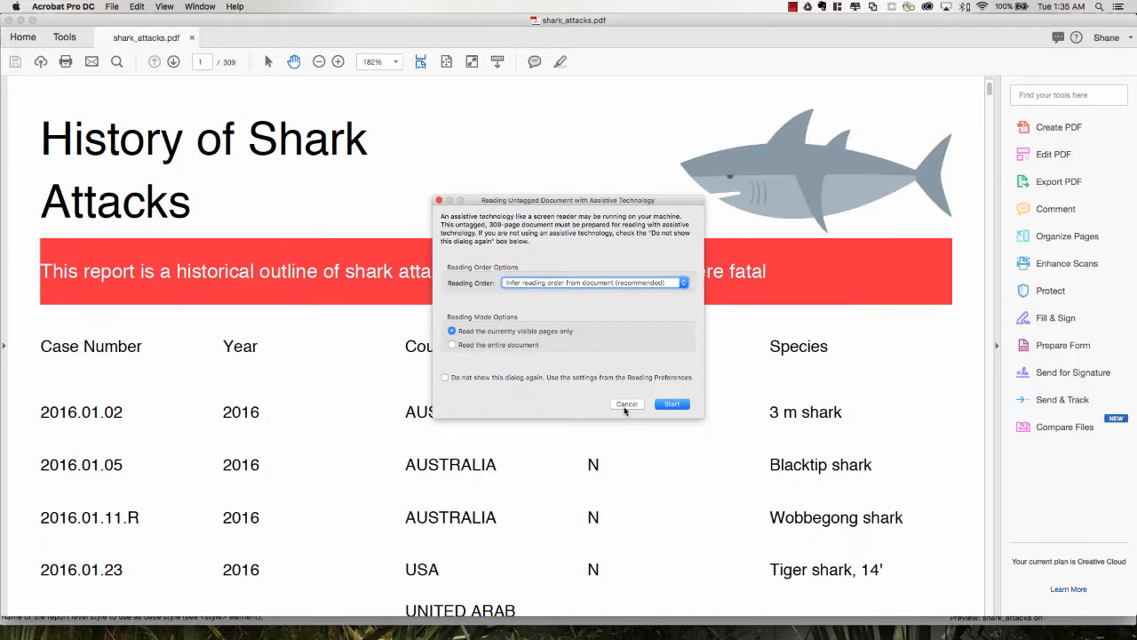
{"action": "left_click", "coordinate": [627, 404]}
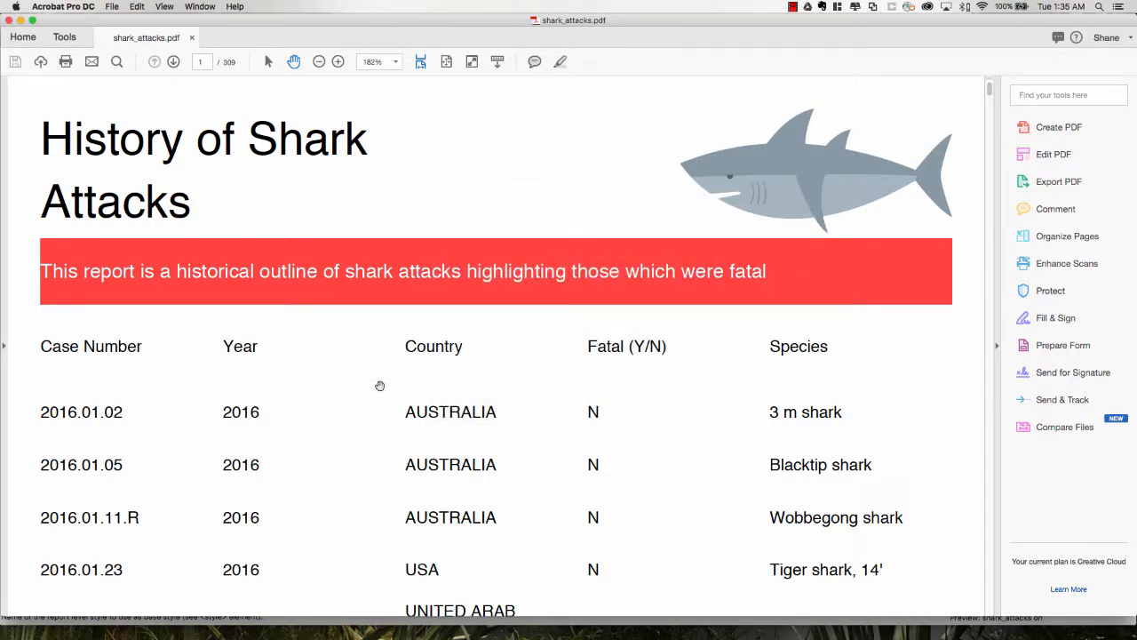
- Review the exported PDF from page 1 to page 6, checking the header, fatality highlighting and page number on the whole page
{"action": "scroll", "coordinate": [524, 426], "scroll_direction": "down", "scroll_amount": 2}
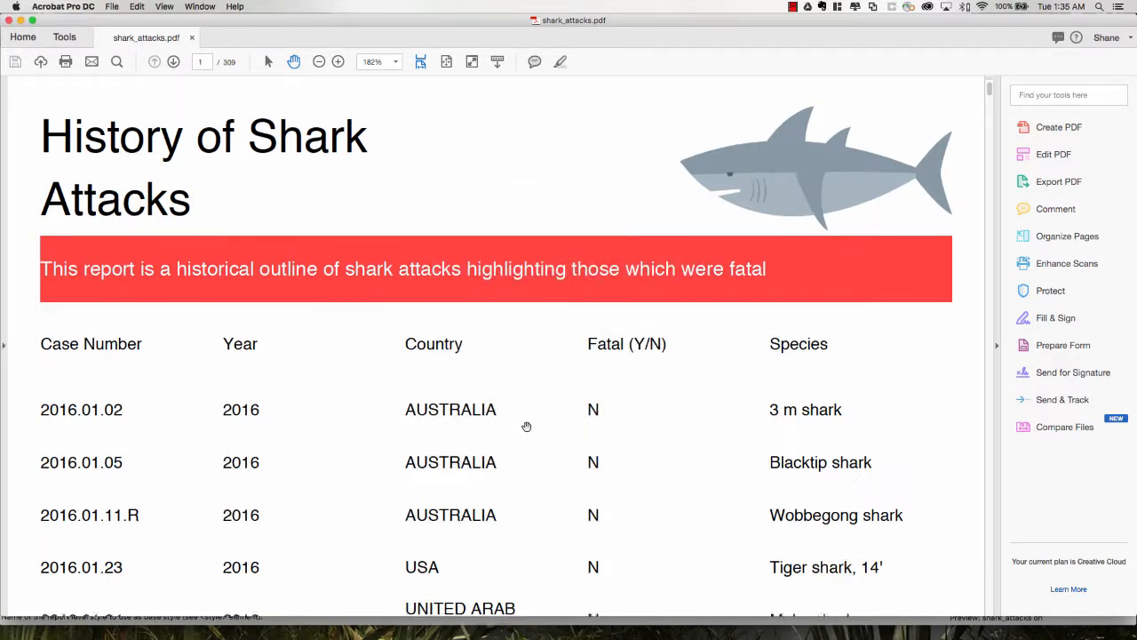
{"action": "scroll", "coordinate": [526, 427], "scroll_direction": "down", "scroll_amount": 5}
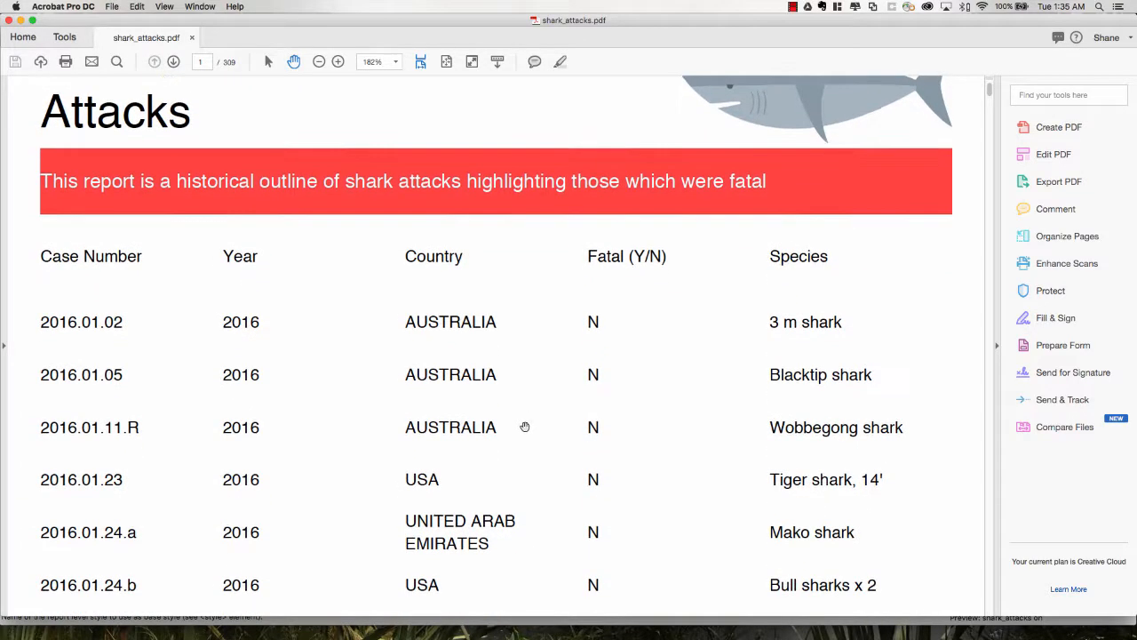
{"action": "left_click", "coordinate": [173, 62]}
{"action": "left_click", "coordinate": [173, 62]}
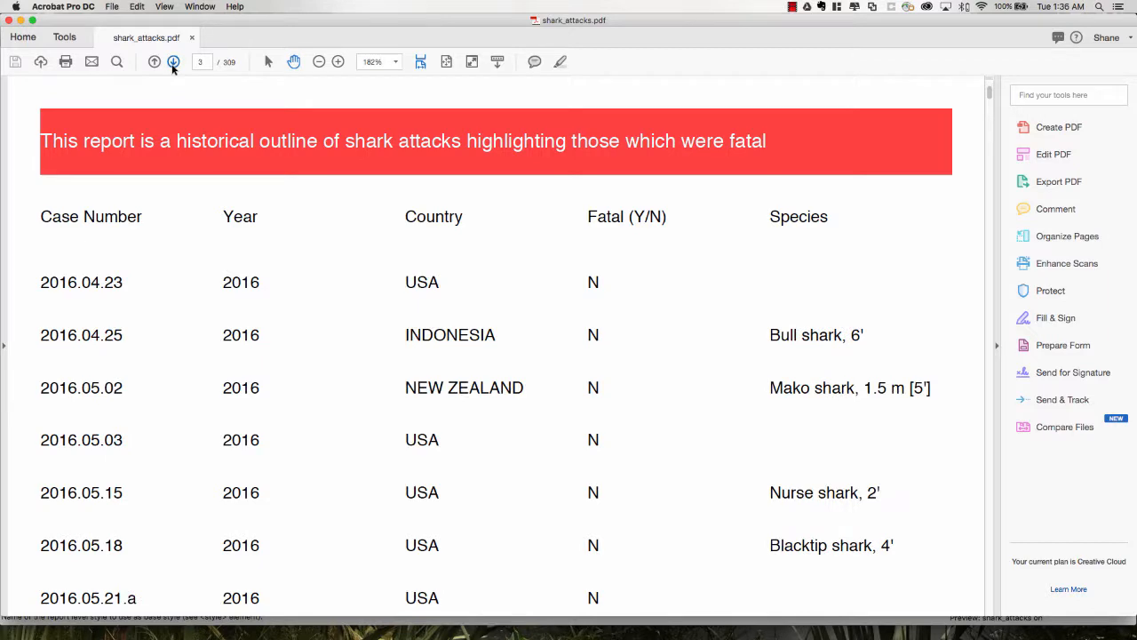
{"action": "left_click", "coordinate": [174, 62]}
{"action": "left_click", "coordinate": [173, 62]}
{"action": "left_click", "coordinate": [173, 62]}
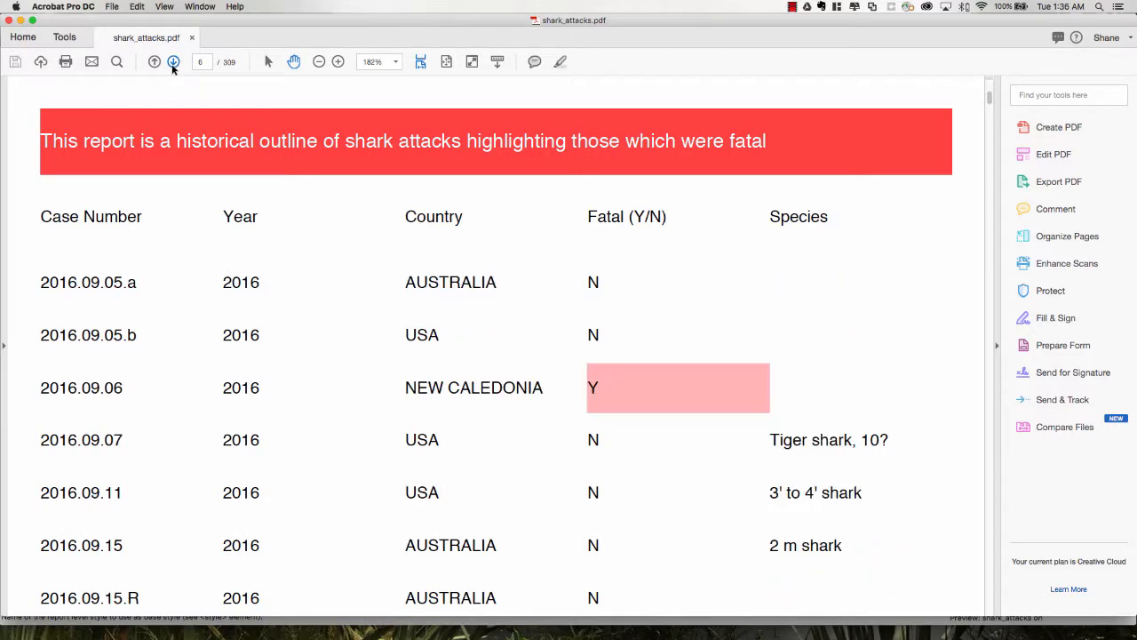
{"action": "left_click", "coordinate": [318, 62]}
{"action": "left_click", "coordinate": [318, 63]}
{"action": "left_click", "coordinate": [318, 63]}
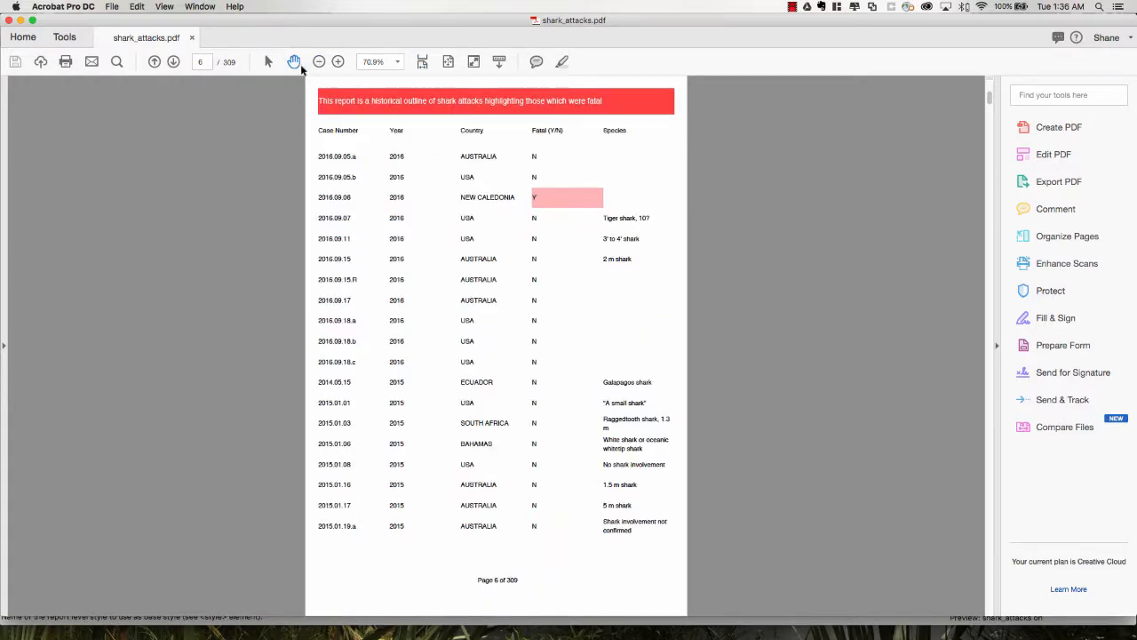